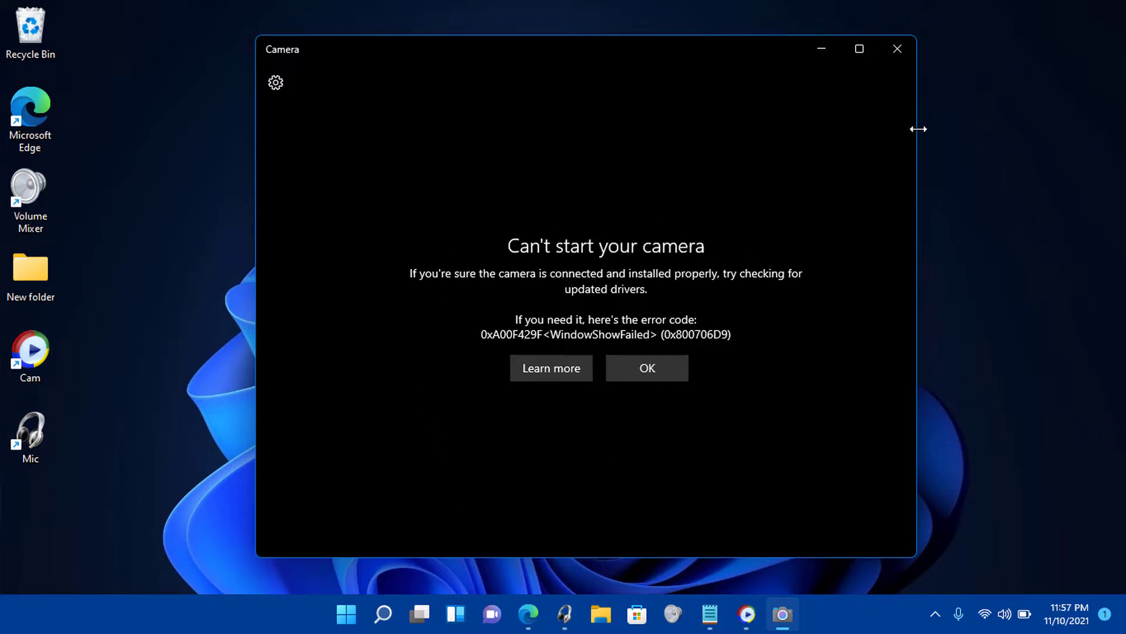
Close the Camera app that is showing the start error.
{"action": "left_click", "coordinate": [897, 48]}
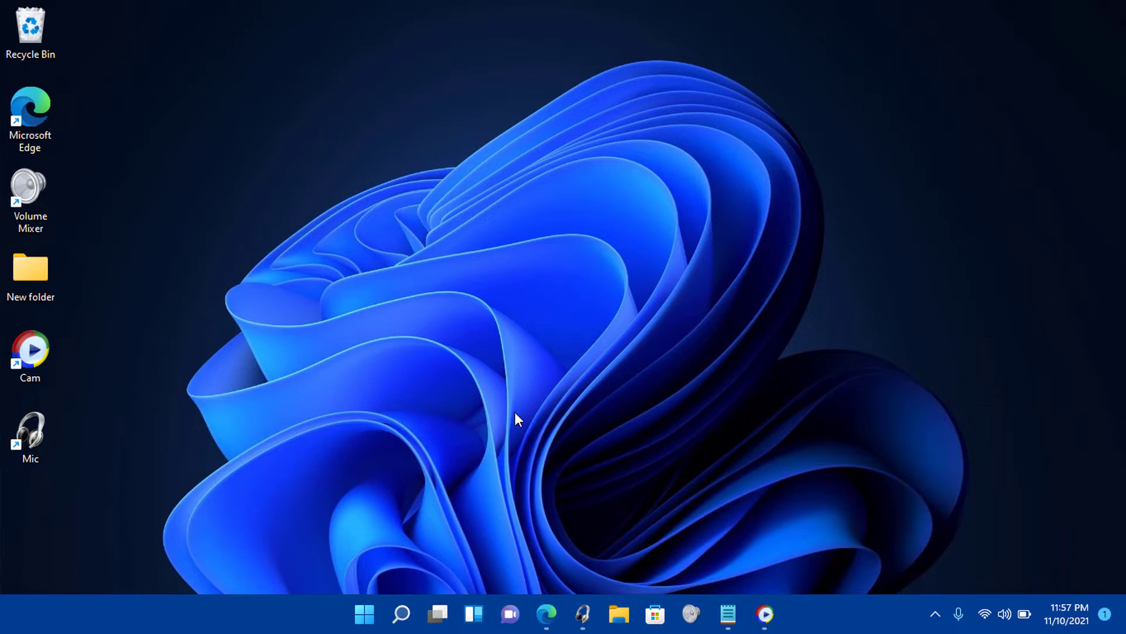
Open Settings at Privacy & security > Camera.
{"action": "left_click", "coordinate": [355, 616]}
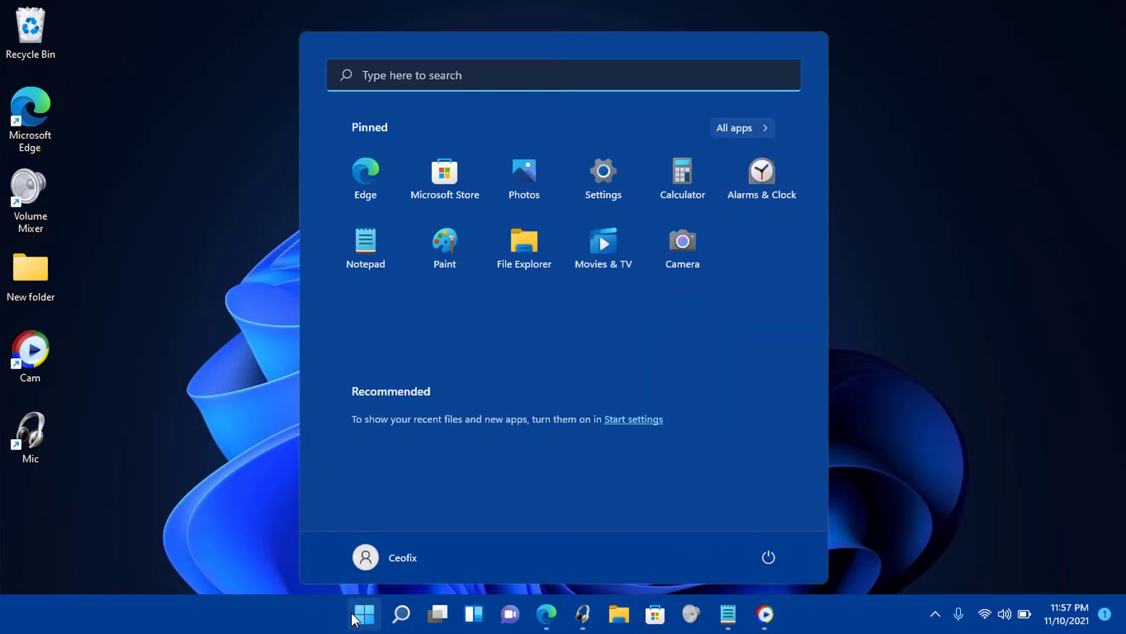
{"action": "left_click", "coordinate": [597, 173]}
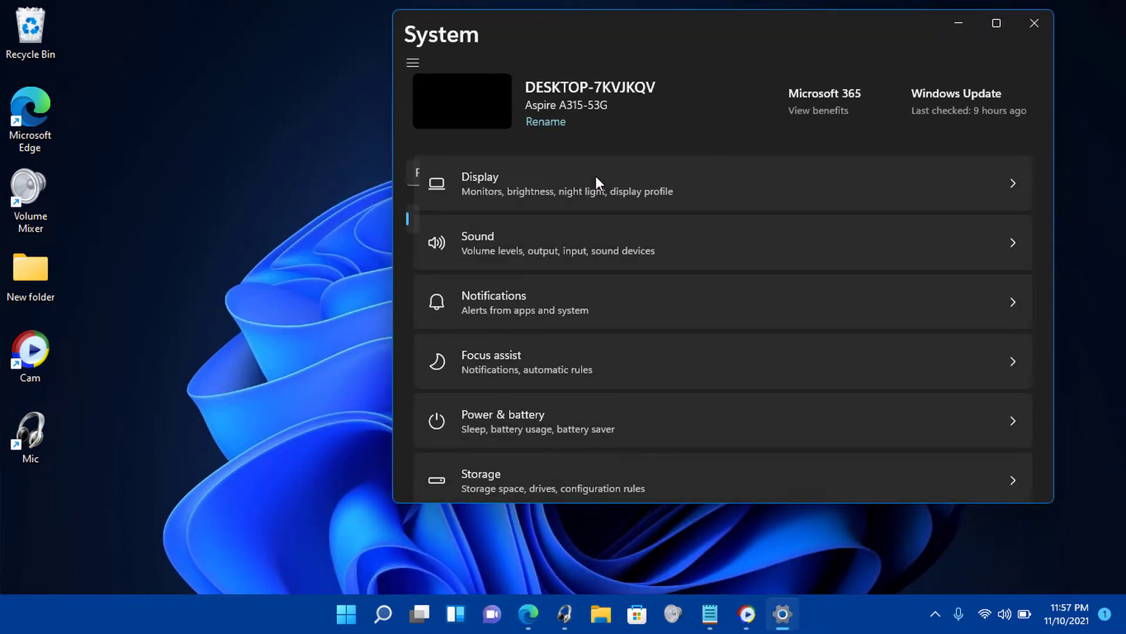
{"action": "scroll", "coordinate": [550, 470], "scroll_direction": "down", "scroll_amount": 1}
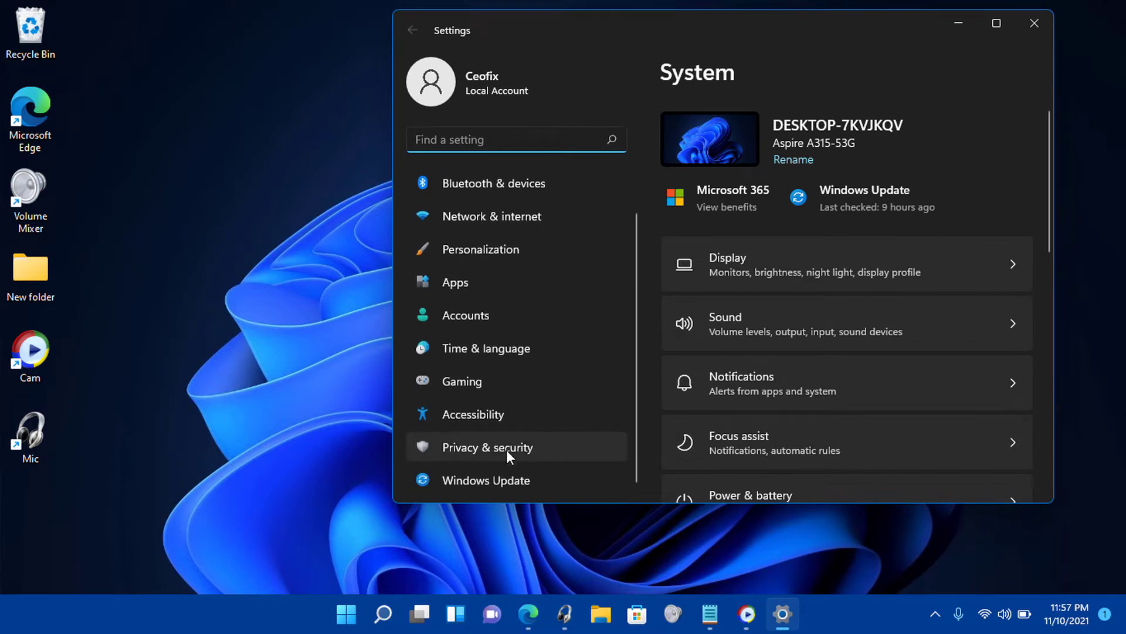
{"action": "left_click", "coordinate": [487, 446]}
{"action": "scroll", "coordinate": [731, 307], "scroll_direction": "down", "scroll_amount": 10}
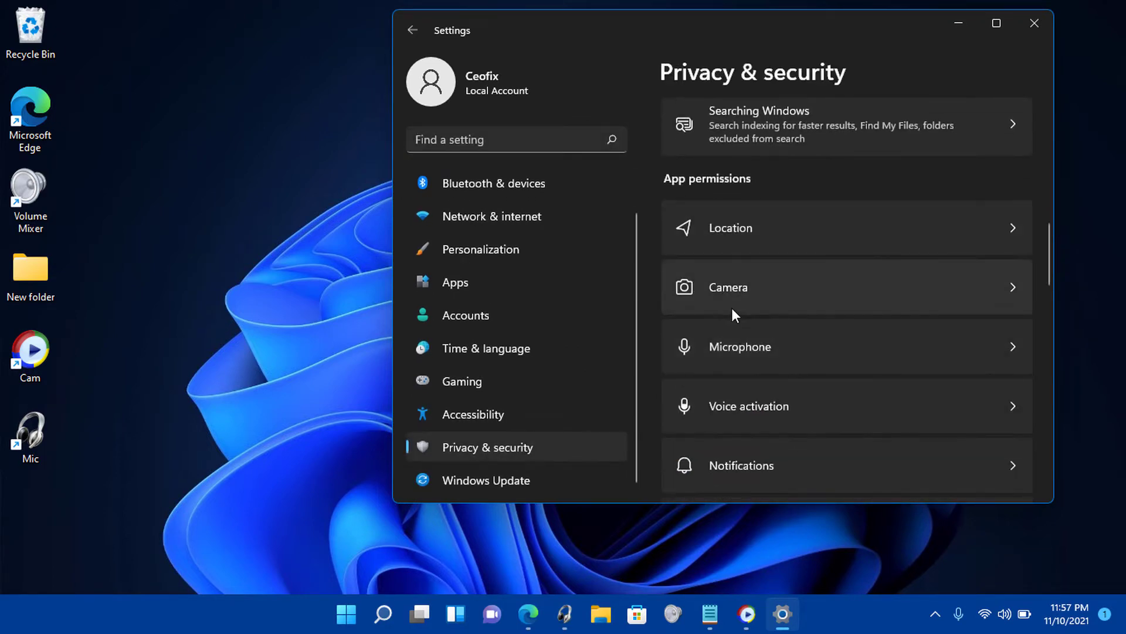
{"action": "left_click", "coordinate": [750, 294]}
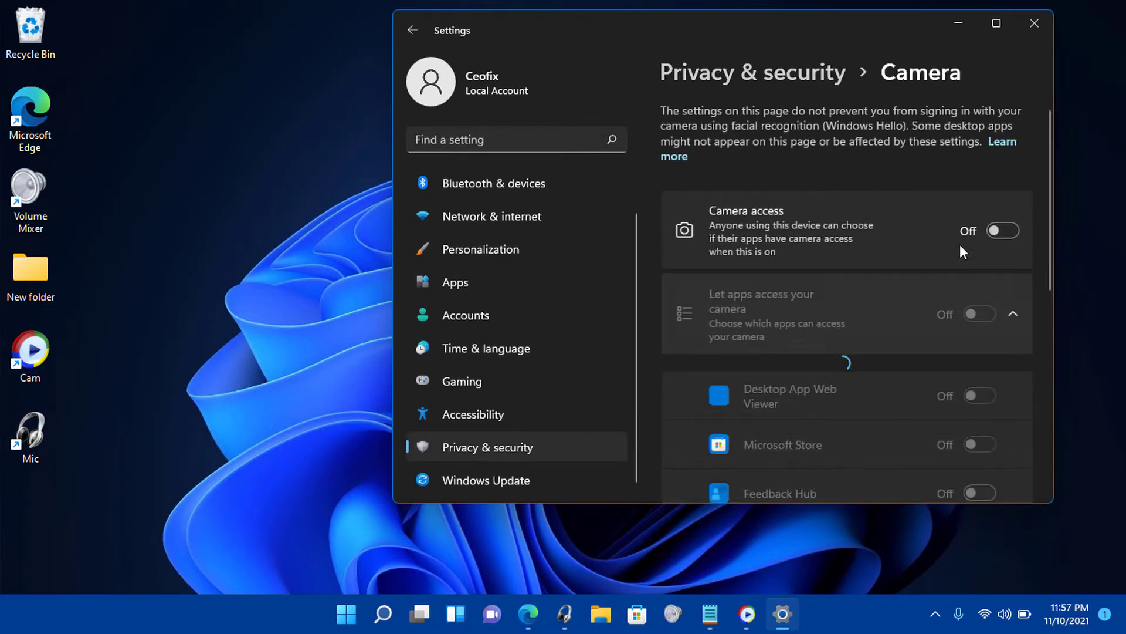
Turn on Camera access, Let apps access your camera, and the Camera app, then close Settings.
{"action": "left_click", "coordinate": [1005, 231]}
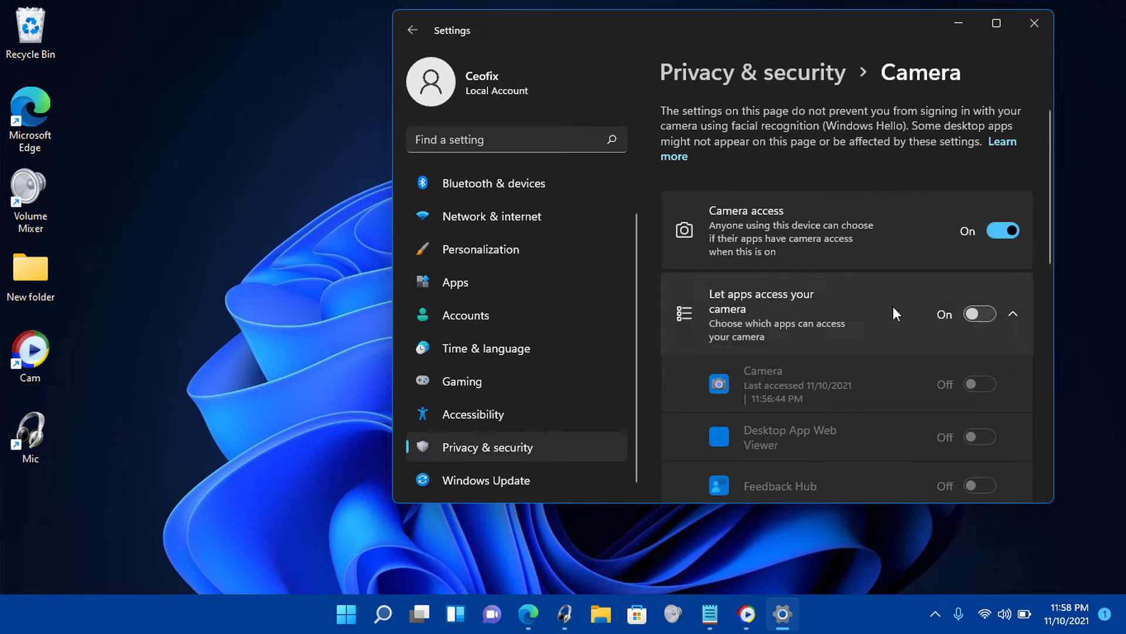
{"action": "left_click", "coordinate": [978, 314]}
{"action": "scroll", "coordinate": [939, 276], "scroll_direction": "down", "scroll_amount": 2}
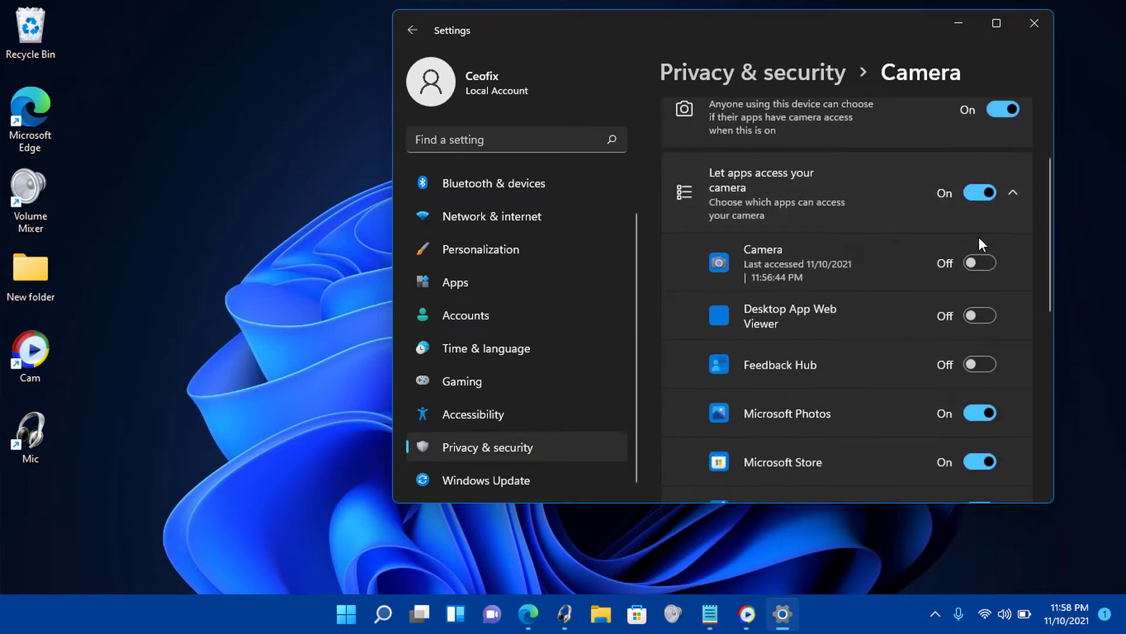
{"action": "left_click", "coordinate": [986, 262]}
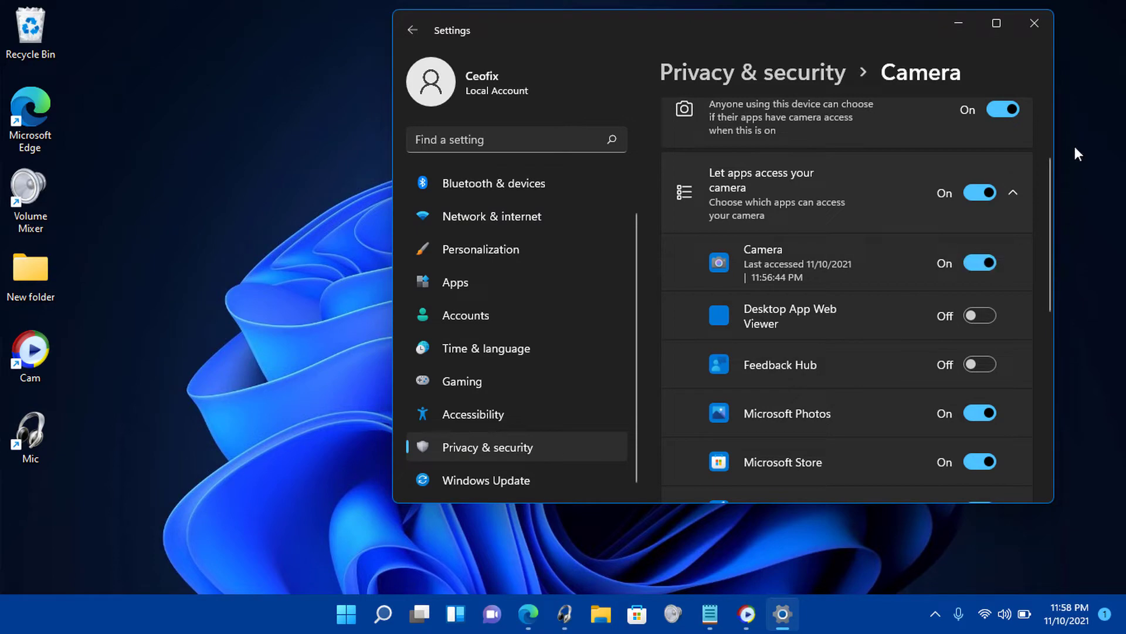
{"action": "left_click", "coordinate": [1036, 25]}
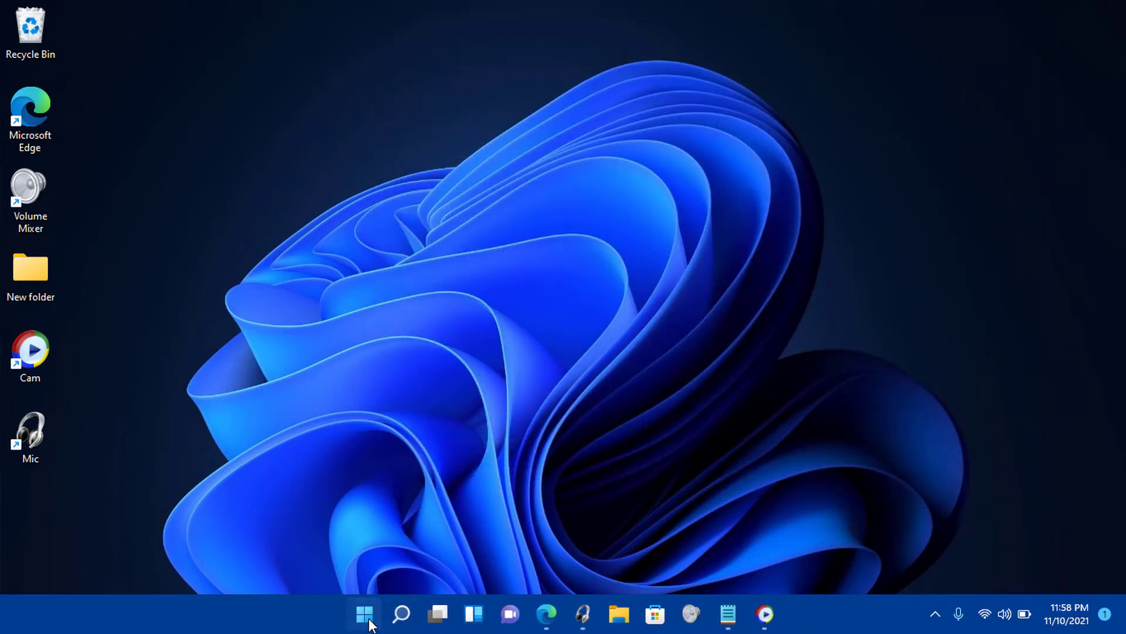
{"action": "left_click", "coordinate": [369, 621]}
{"action": "left_click", "coordinate": [464, 79]}
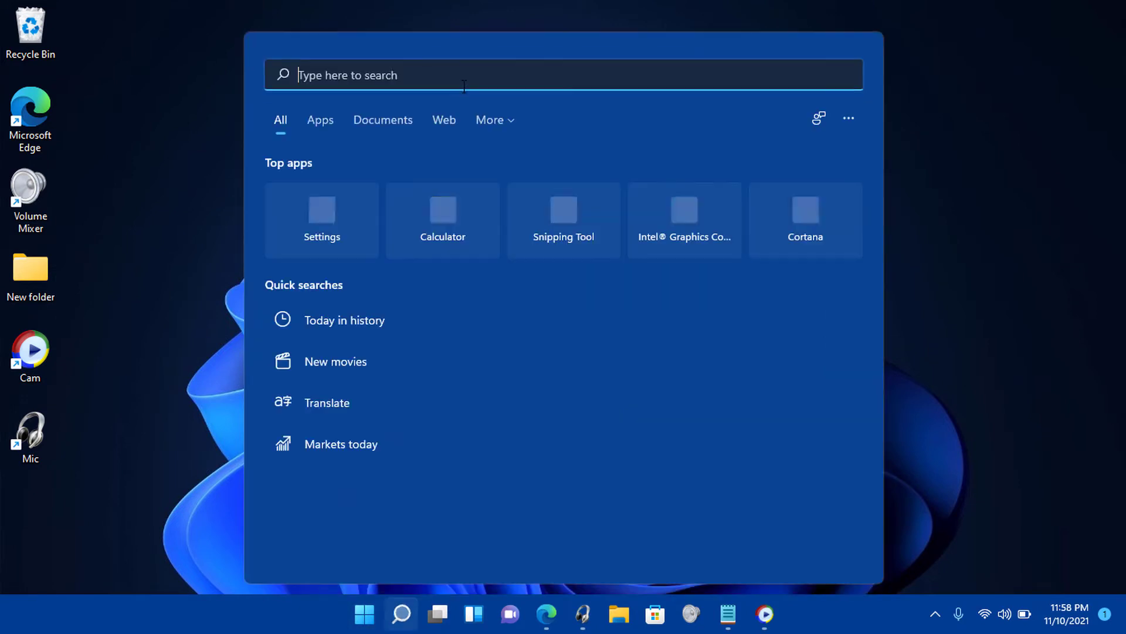
{"action": "type", "text": "cam"}
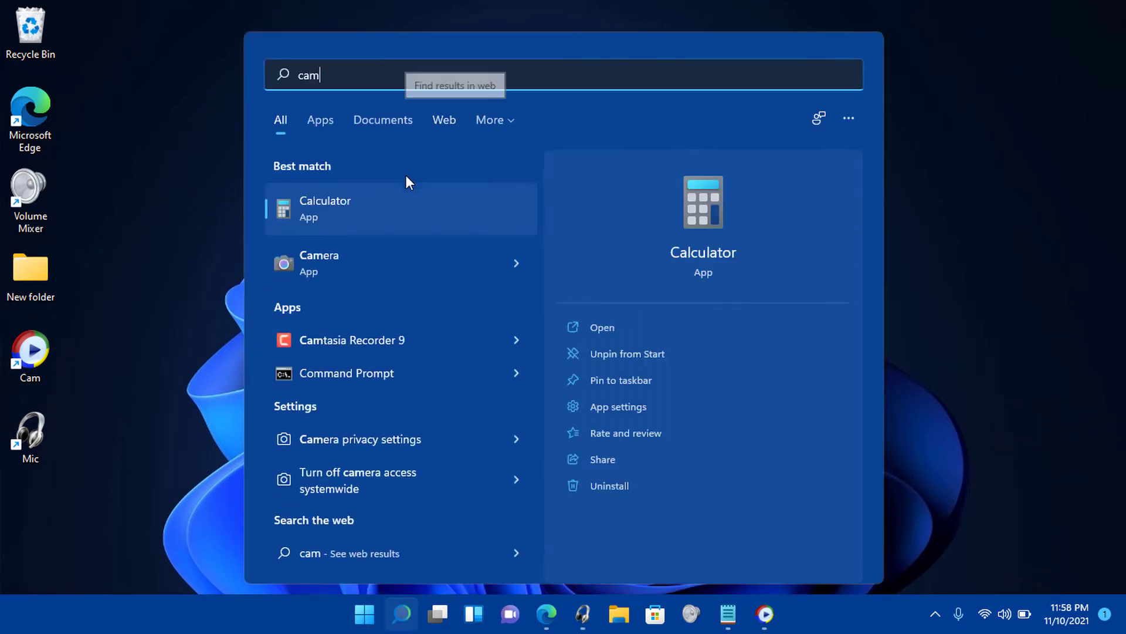
{"action": "left_click", "coordinate": [389, 273]}
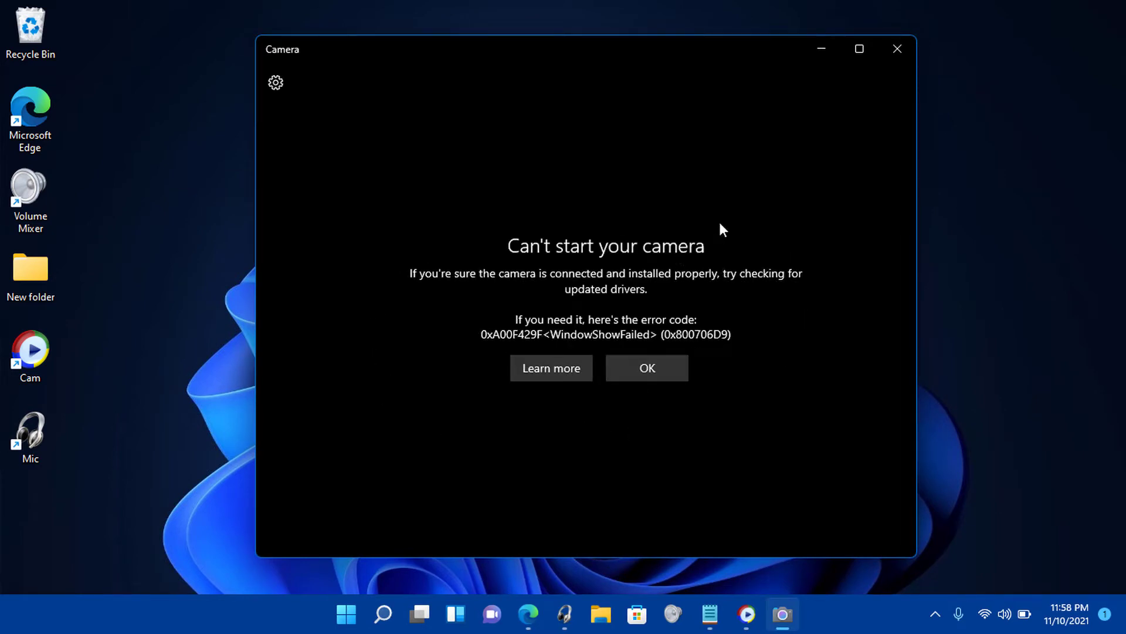
{"action": "left_click", "coordinate": [898, 50]}
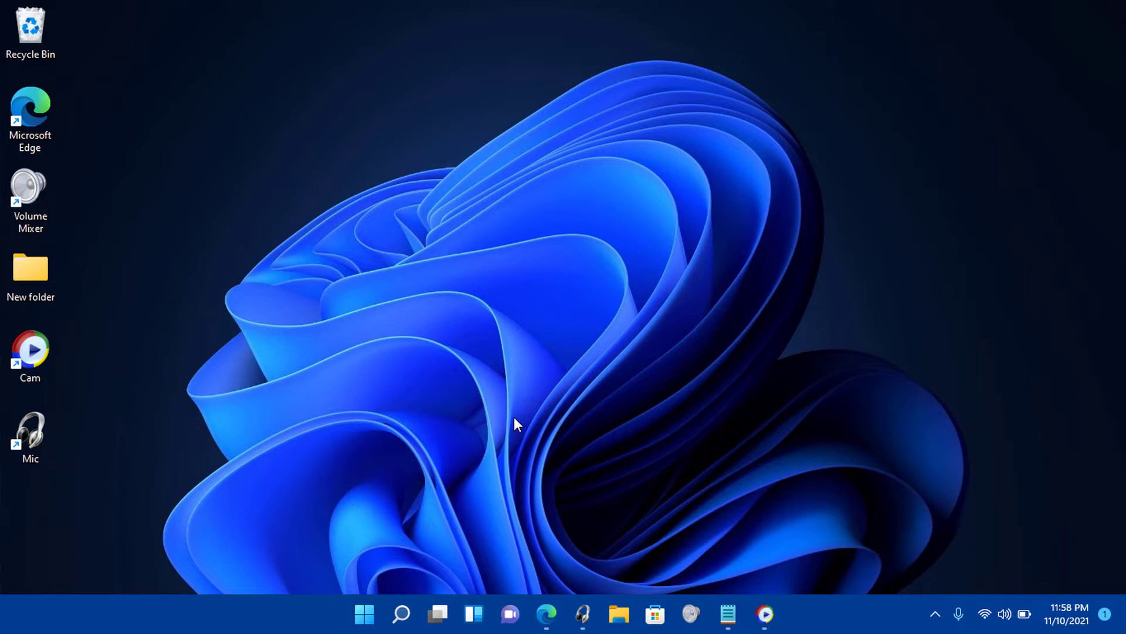
Launch the Services console with services.msc from Run.
{"action": "key", "text": "super+r"}
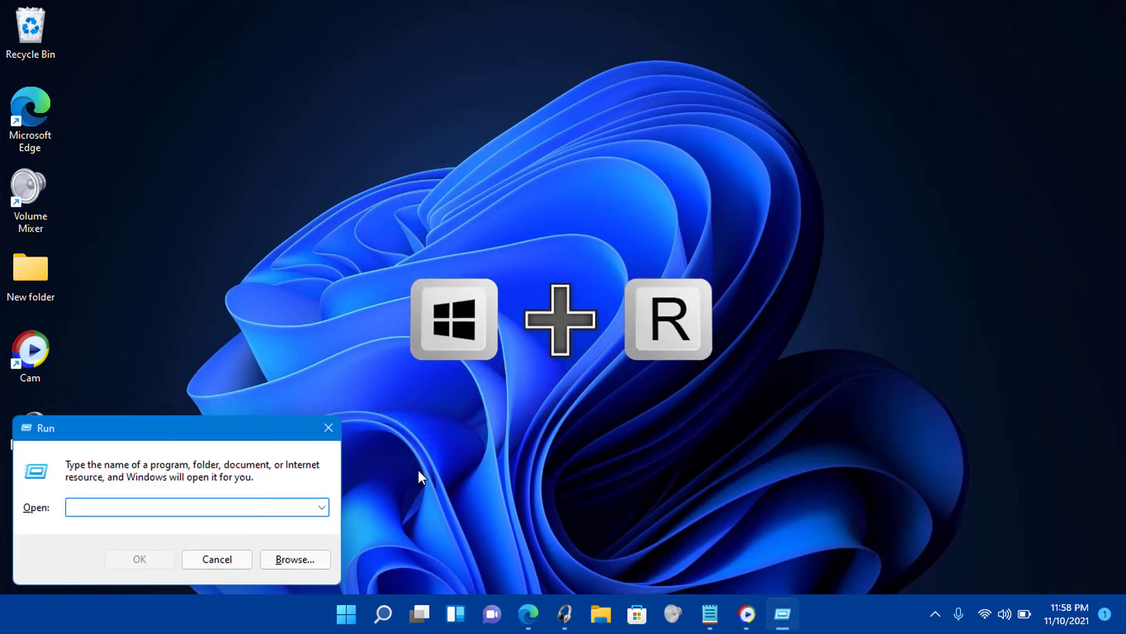
{"action": "type", "text": "ser"}
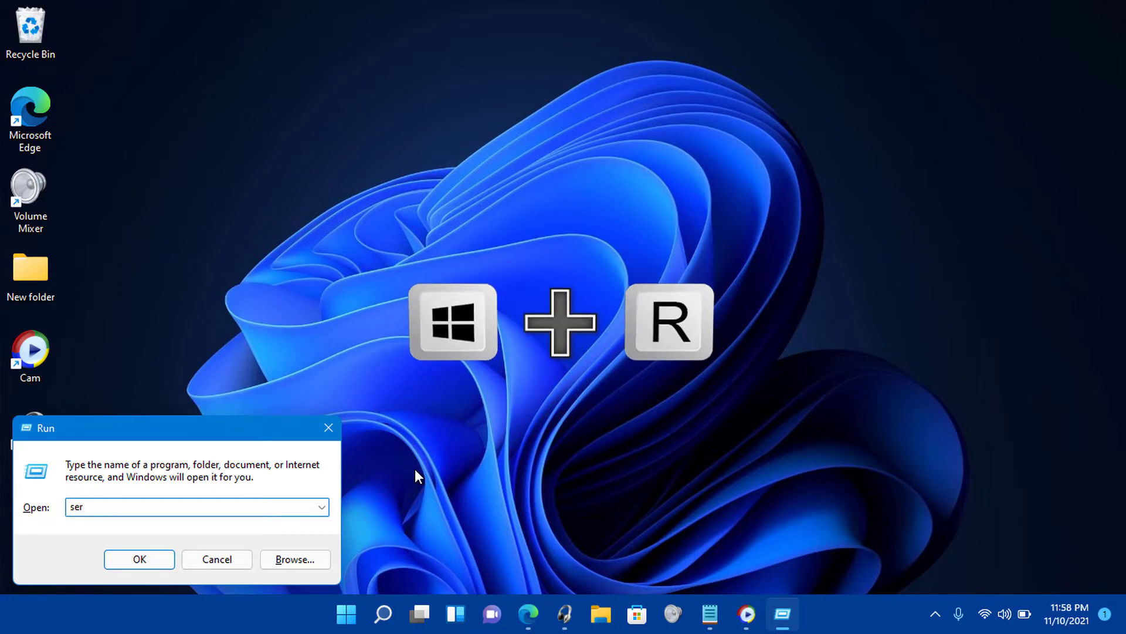
{"action": "type", "text": "vic"}
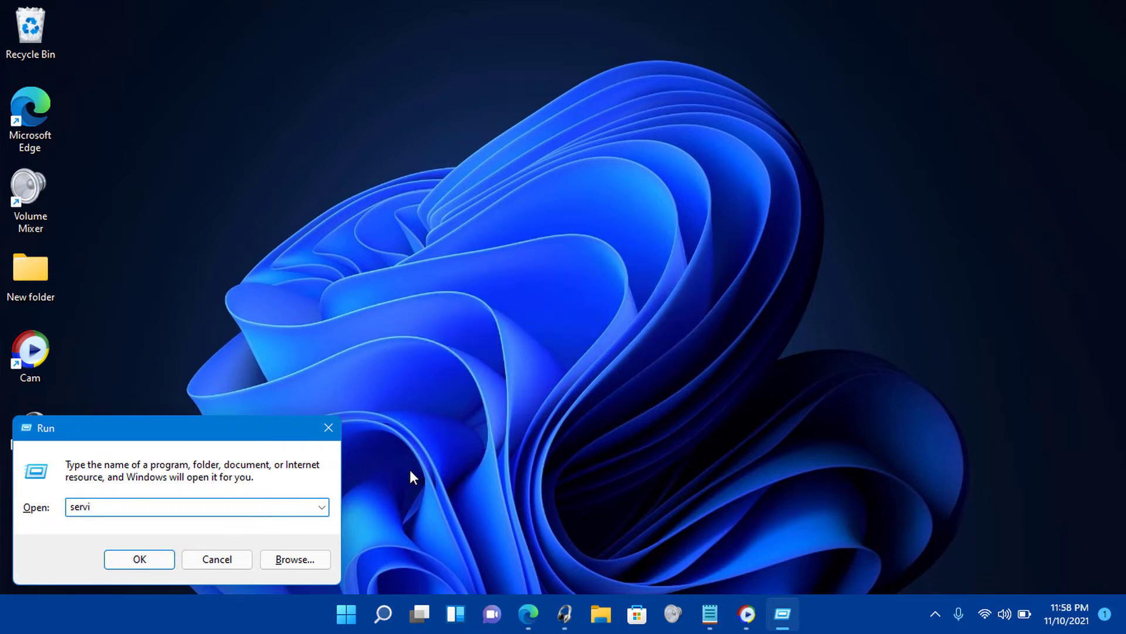
{"action": "type", "text": "es.msc"}
{"action": "left_click", "coordinate": [145, 562]}
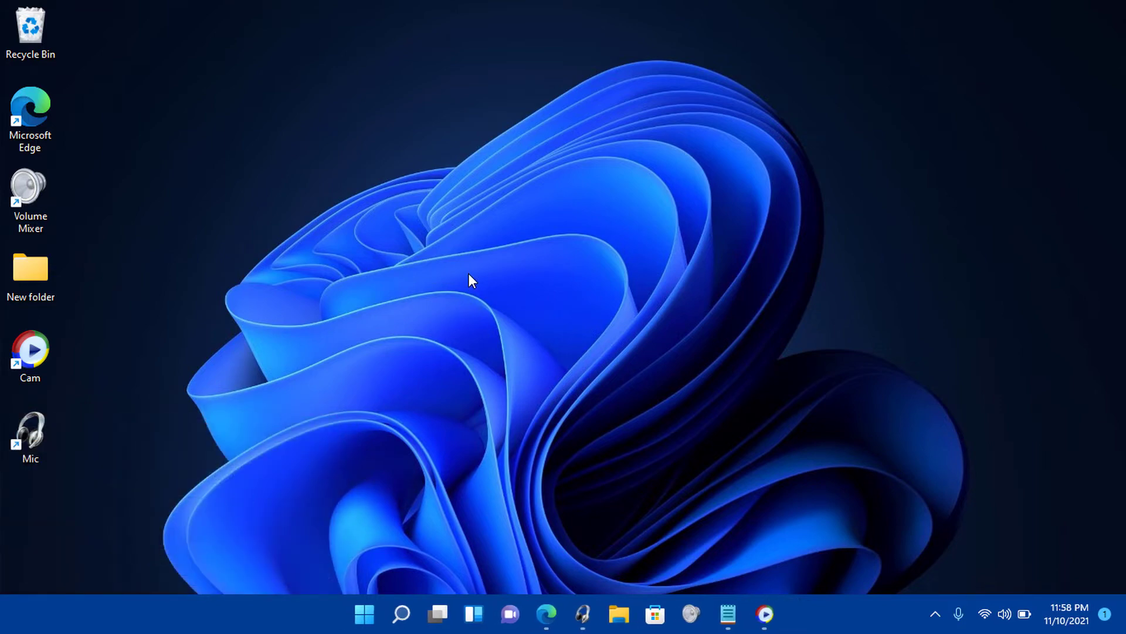
{"action": "scroll", "coordinate": [431, 259], "scroll_direction": "down", "scroll_amount": 10}
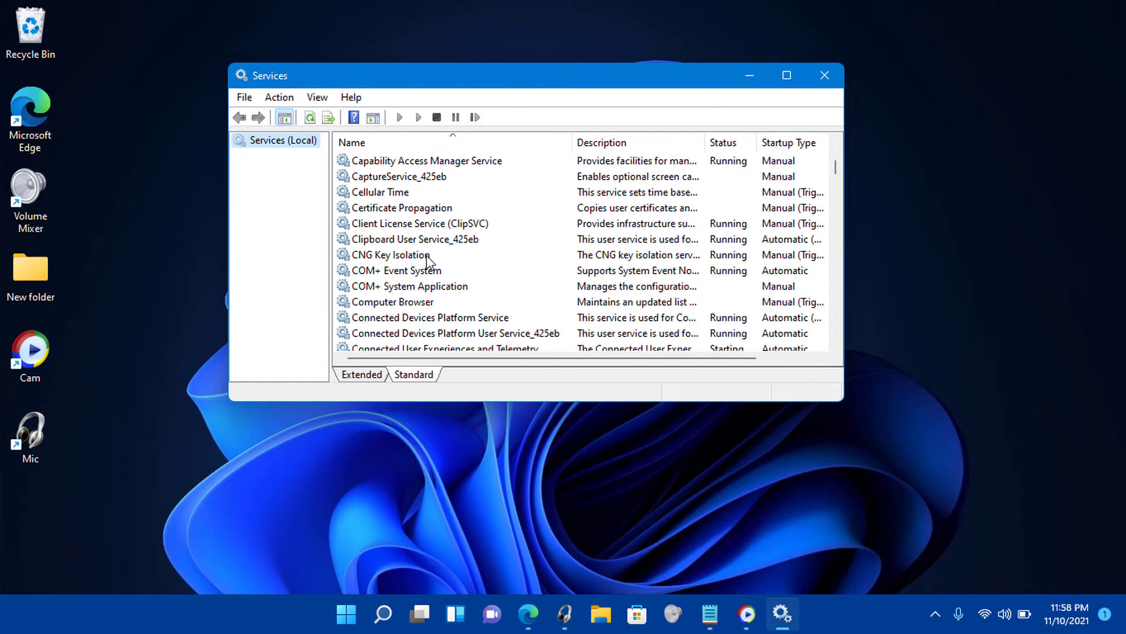
{"action": "scroll", "coordinate": [423, 265], "scroll_direction": "down", "scroll_amount": 20}
Set the Windows Camera Frame Server startup type to Manual and apply it.
{"action": "left_click", "coordinate": [447, 177]}
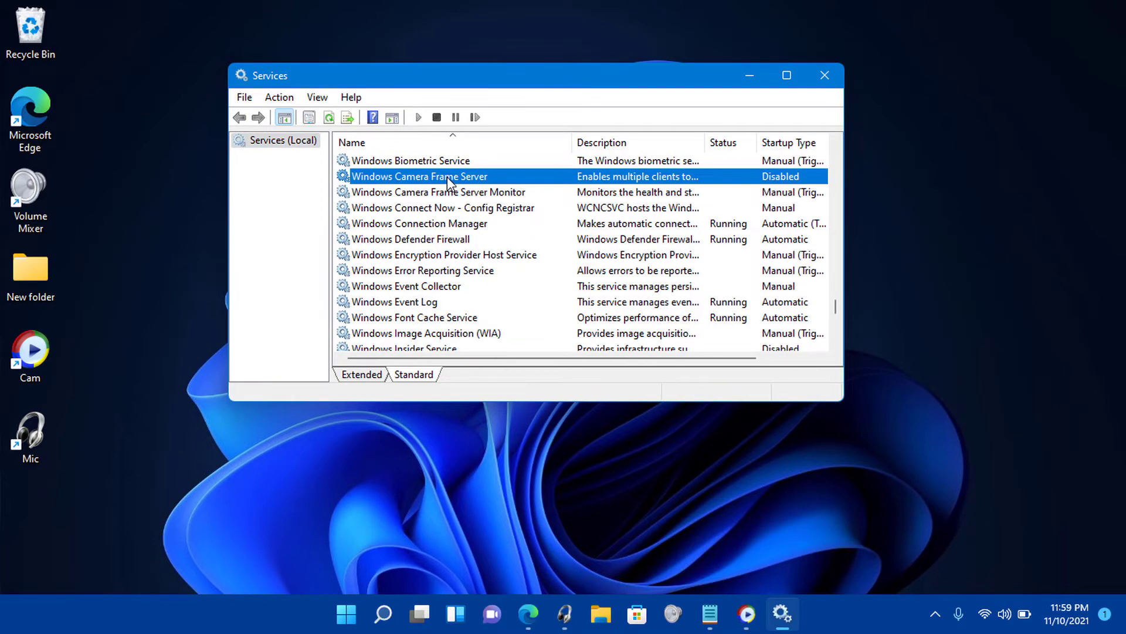
{"action": "right_click", "coordinate": [447, 177]}
{"action": "left_click", "coordinate": [491, 337]}
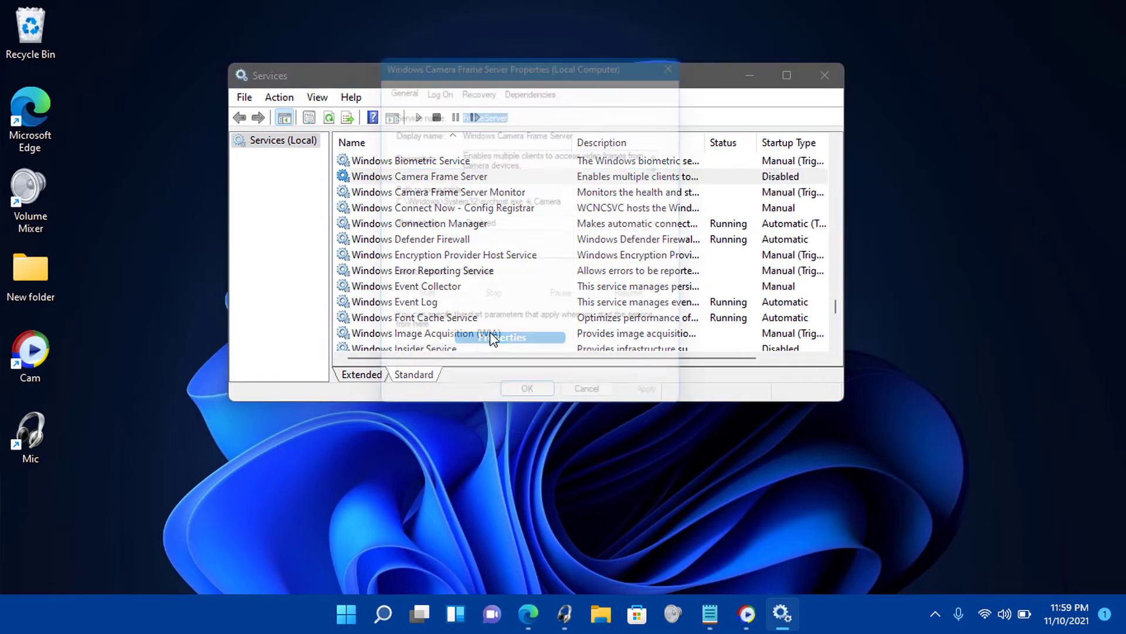
{"action": "left_click", "coordinate": [520, 224]}
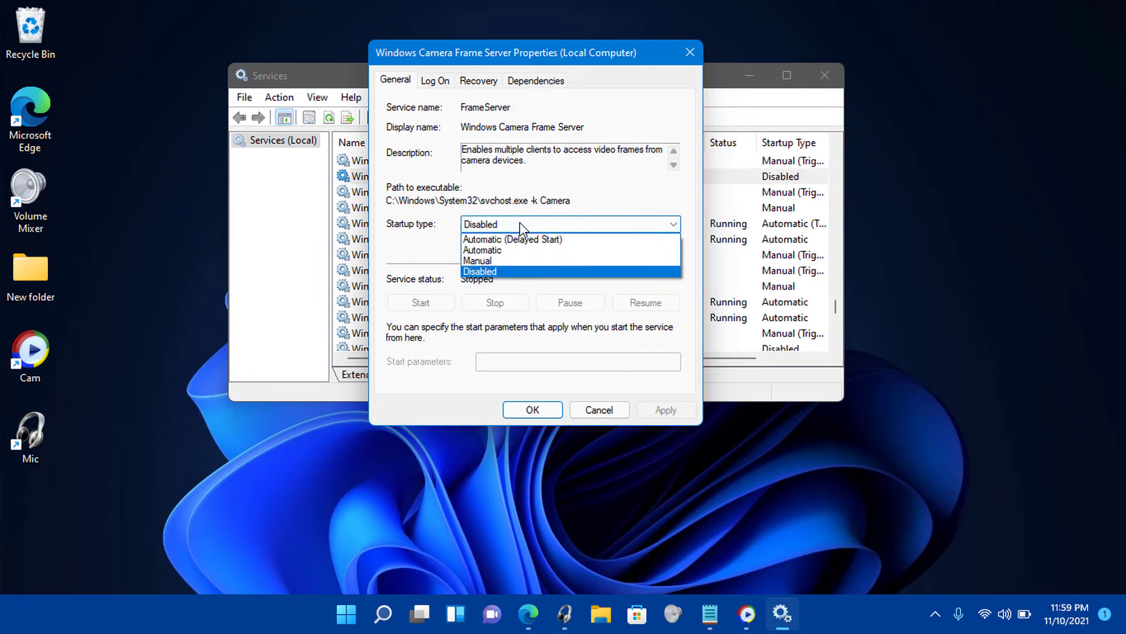
{"action": "left_click", "coordinate": [519, 265]}
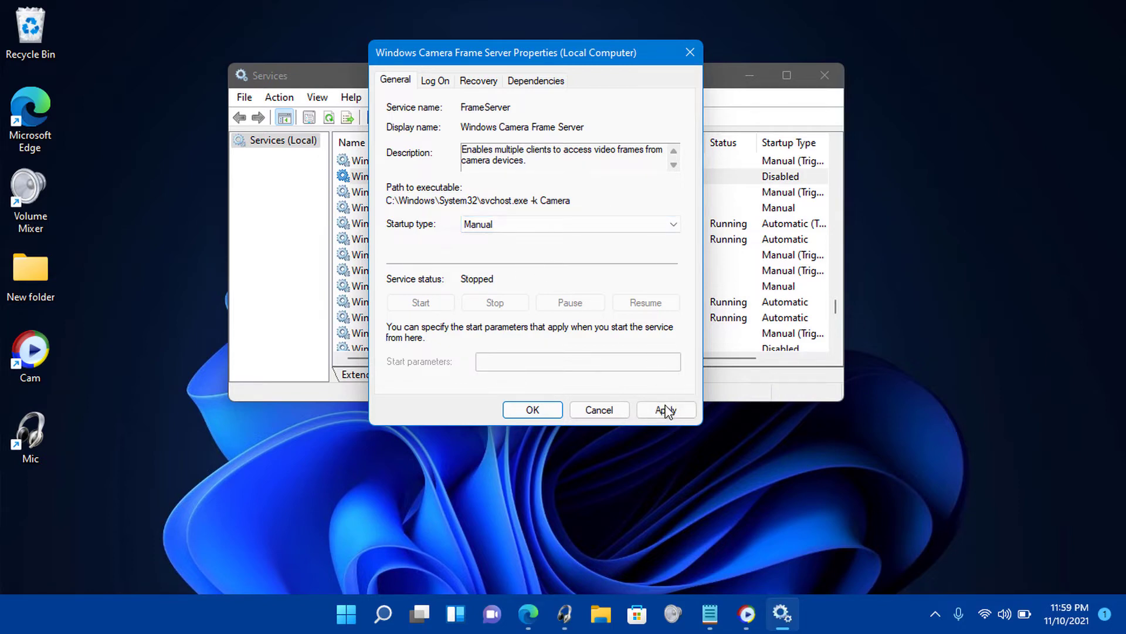
{"action": "left_click", "coordinate": [666, 410]}
{"action": "left_click", "coordinate": [539, 408]}
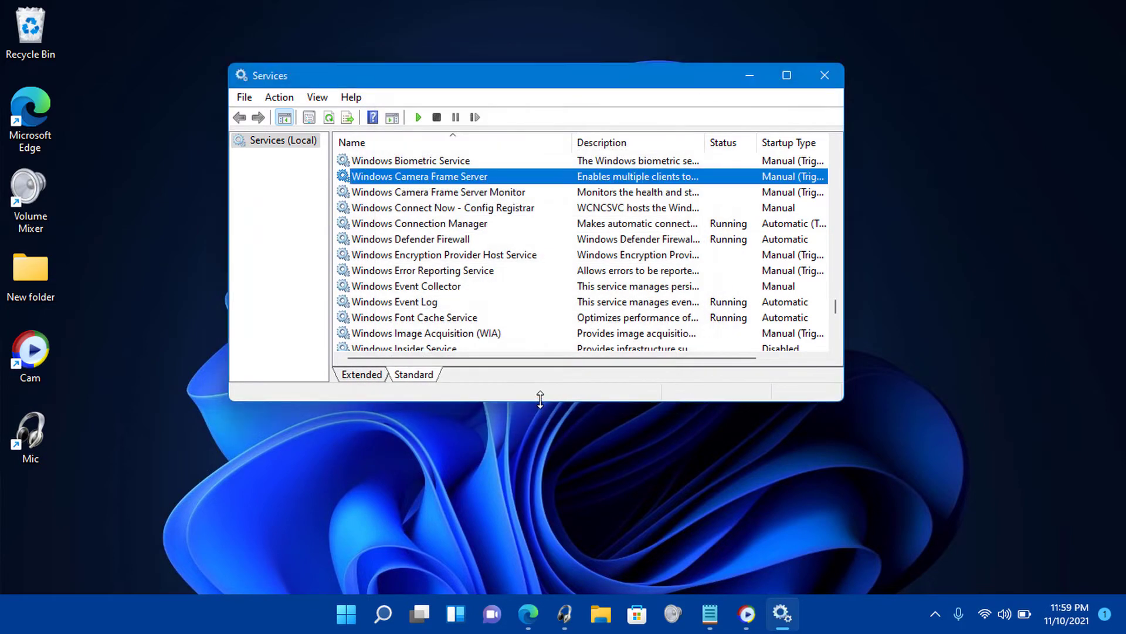
Start the Windows Camera Frame Server service and maximize the Services window.
{"action": "right_click", "coordinate": [530, 176]}
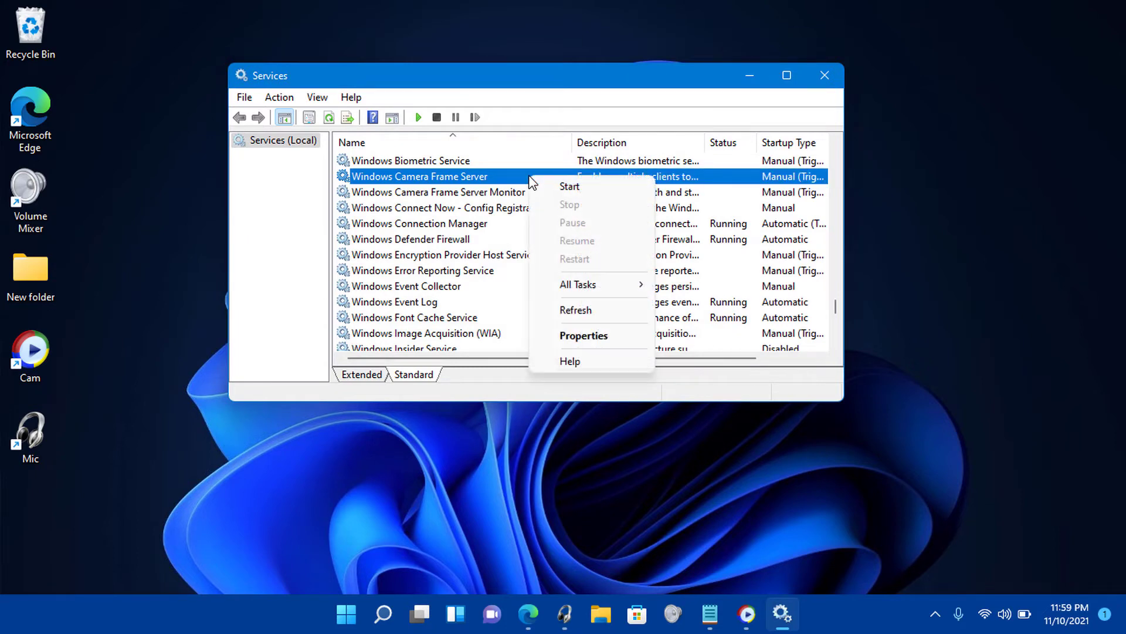
{"action": "left_click", "coordinate": [588, 187]}
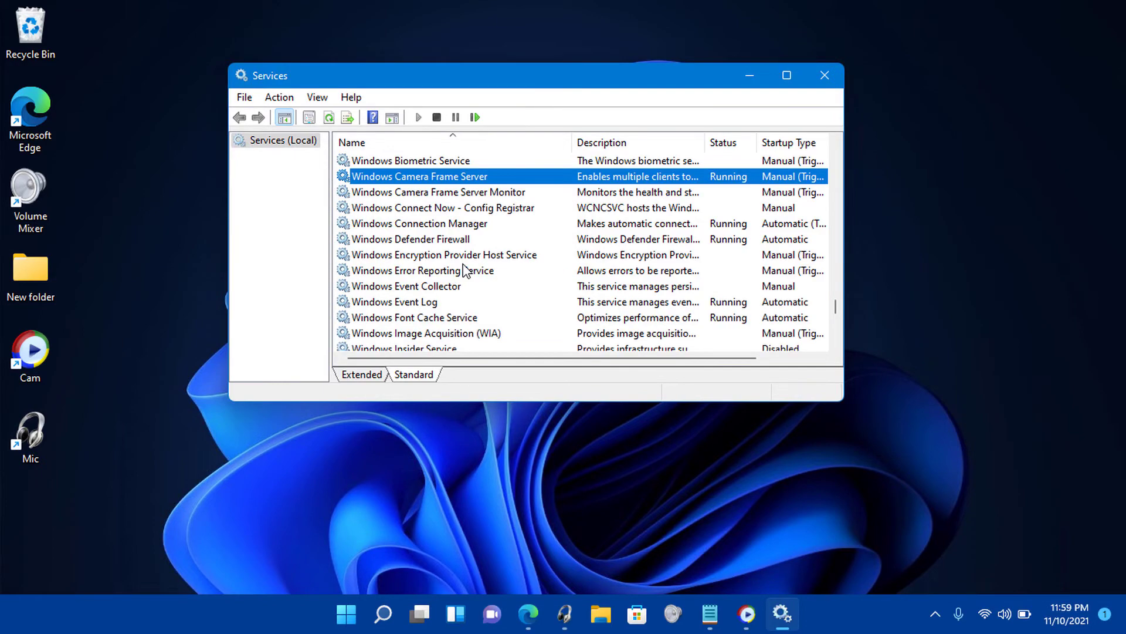
{"action": "left_click", "coordinate": [805, 76]}
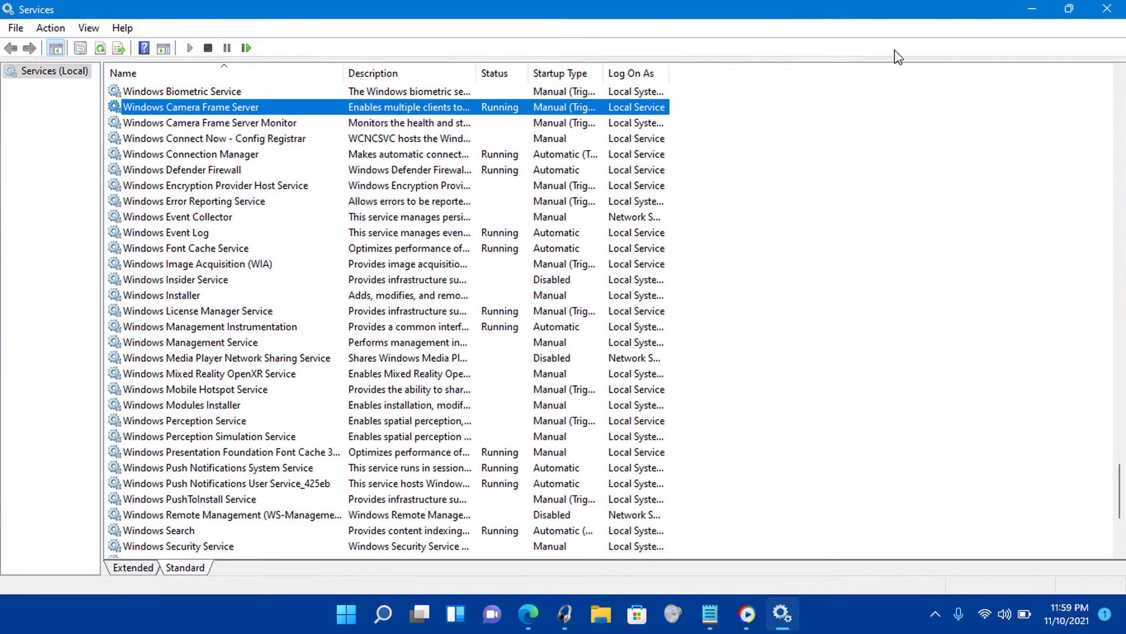
Close Services and launch Camera by searching 'ca' from Start.
{"action": "left_click", "coordinate": [1113, 7]}
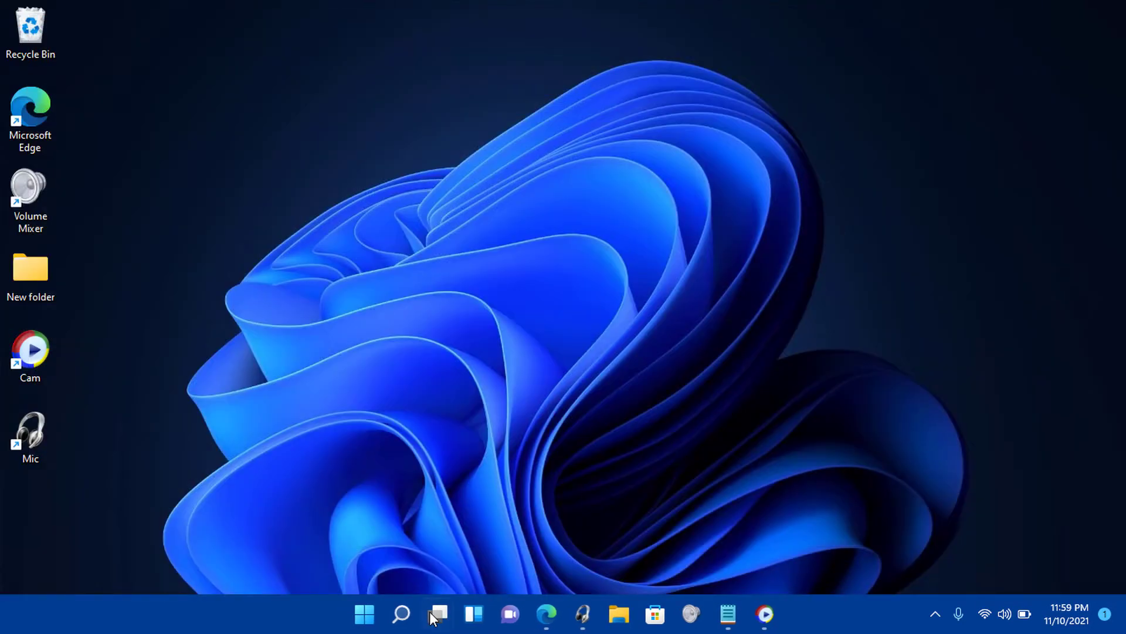
{"action": "left_click", "coordinate": [363, 613]}
{"action": "left_click", "coordinate": [470, 87]}
{"action": "type", "text": "ca"}
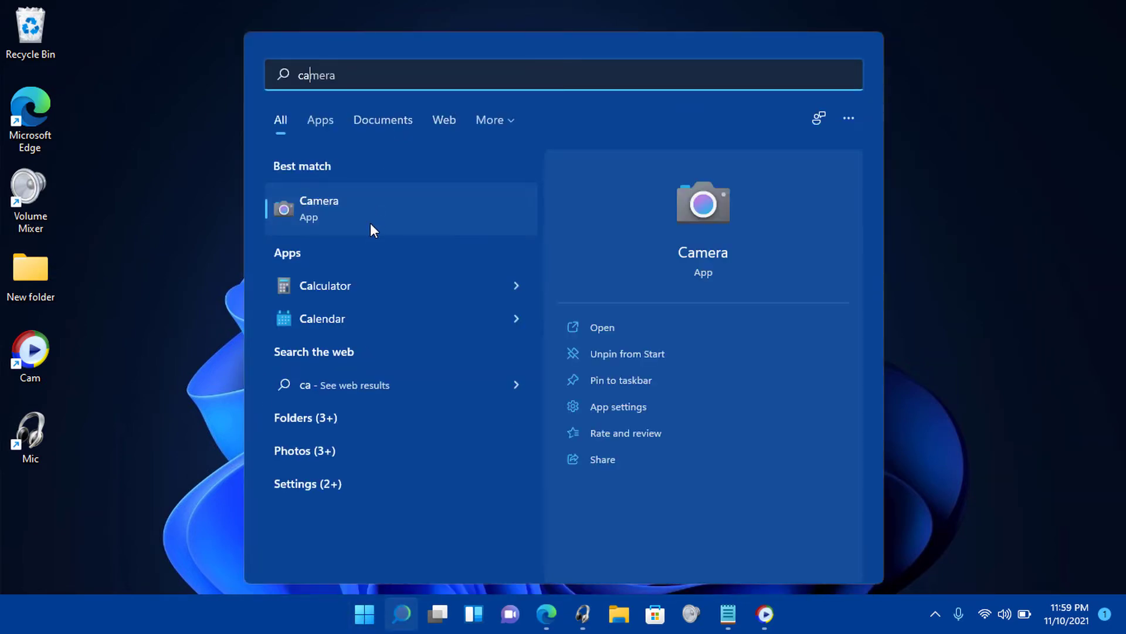
{"action": "left_click", "coordinate": [372, 223]}
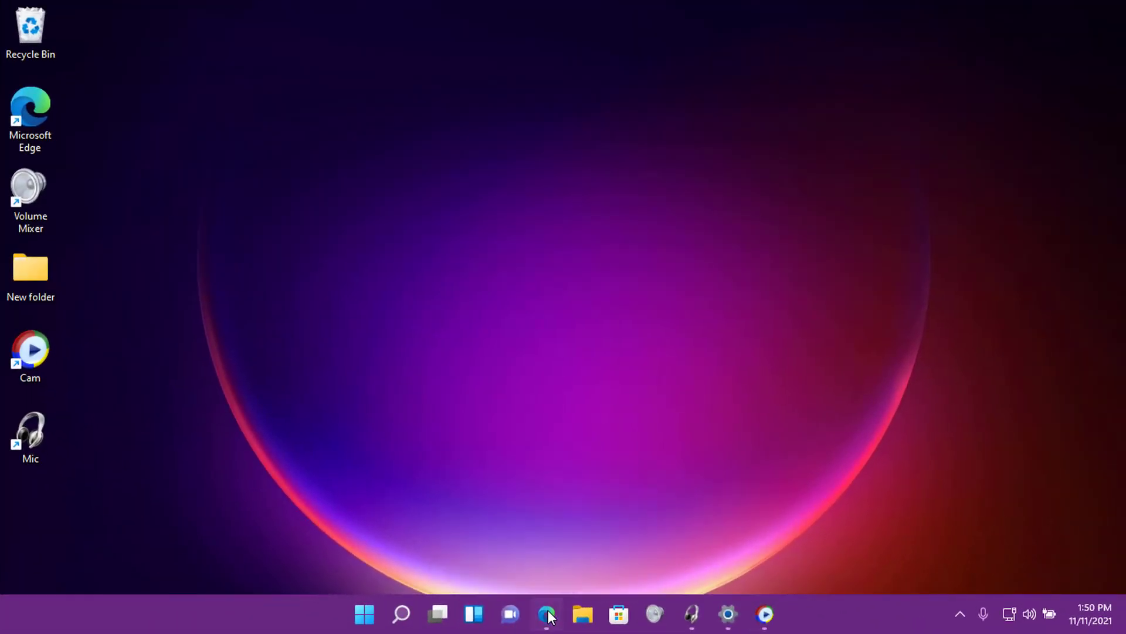
In Edge's camera-fix article, follow the WEBCAM REPAIR DOWNLOAD link.
{"action": "left_click", "coordinate": [547, 614]}
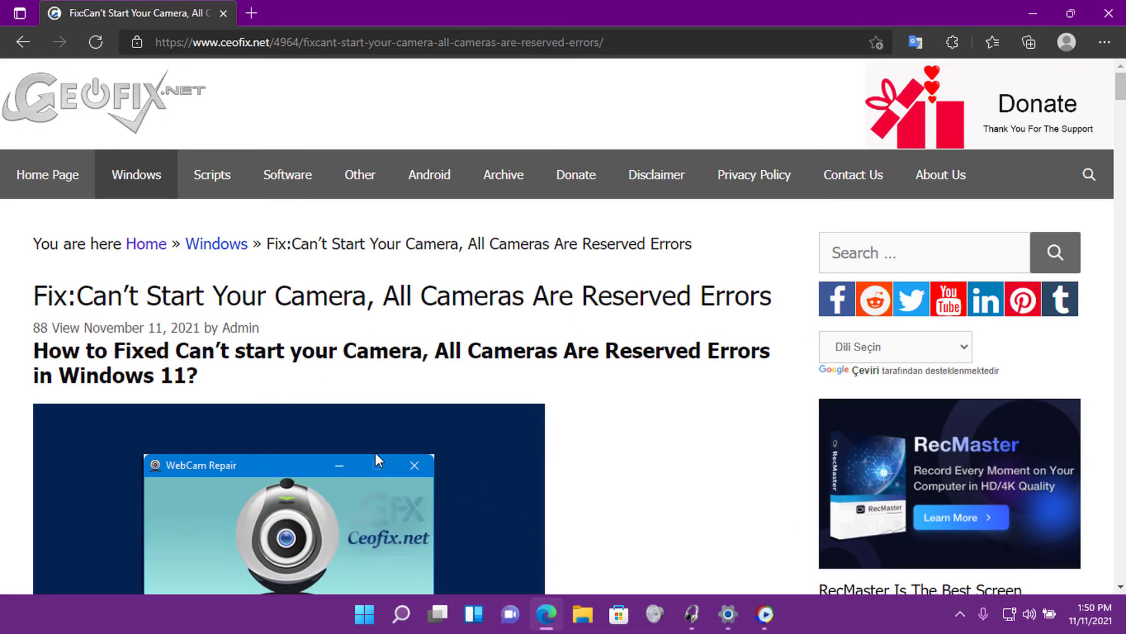
{"action": "scroll", "coordinate": [573, 308], "scroll_direction": "down", "scroll_amount": 2}
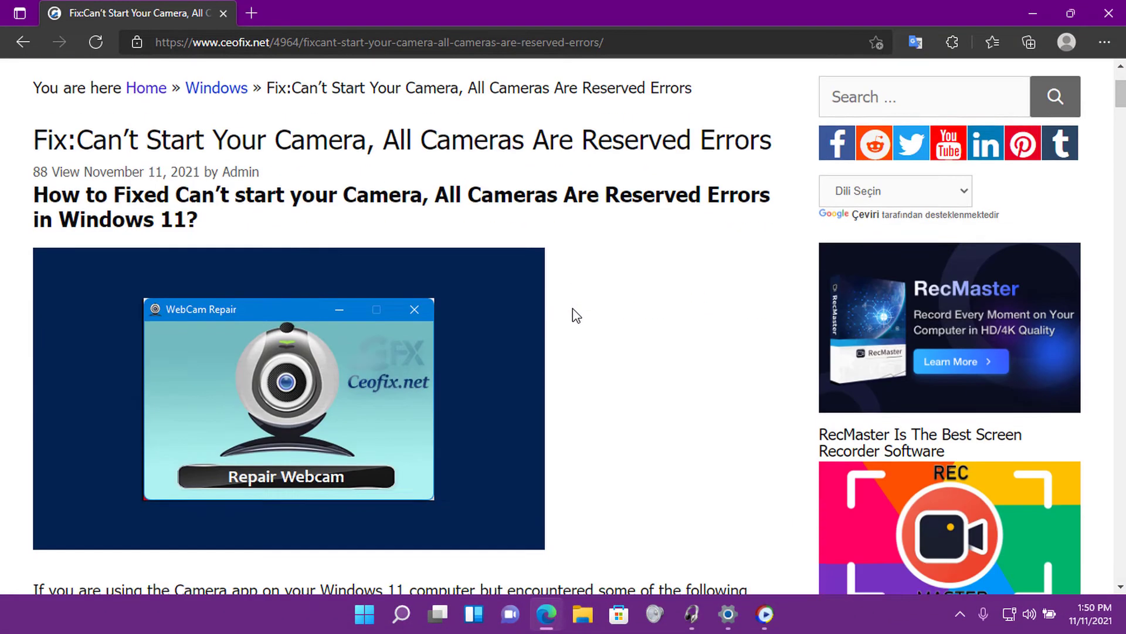
{"action": "scroll", "coordinate": [573, 308], "scroll_direction": "down", "scroll_amount": 20}
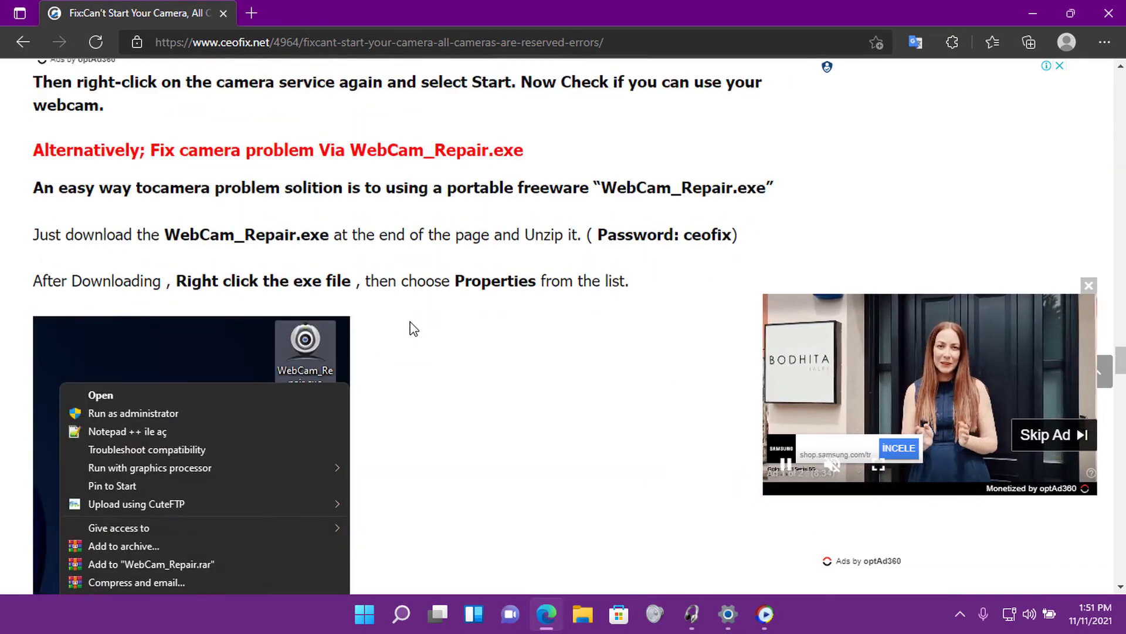
{"action": "scroll", "coordinate": [414, 328], "scroll_direction": "down", "scroll_amount": 15}
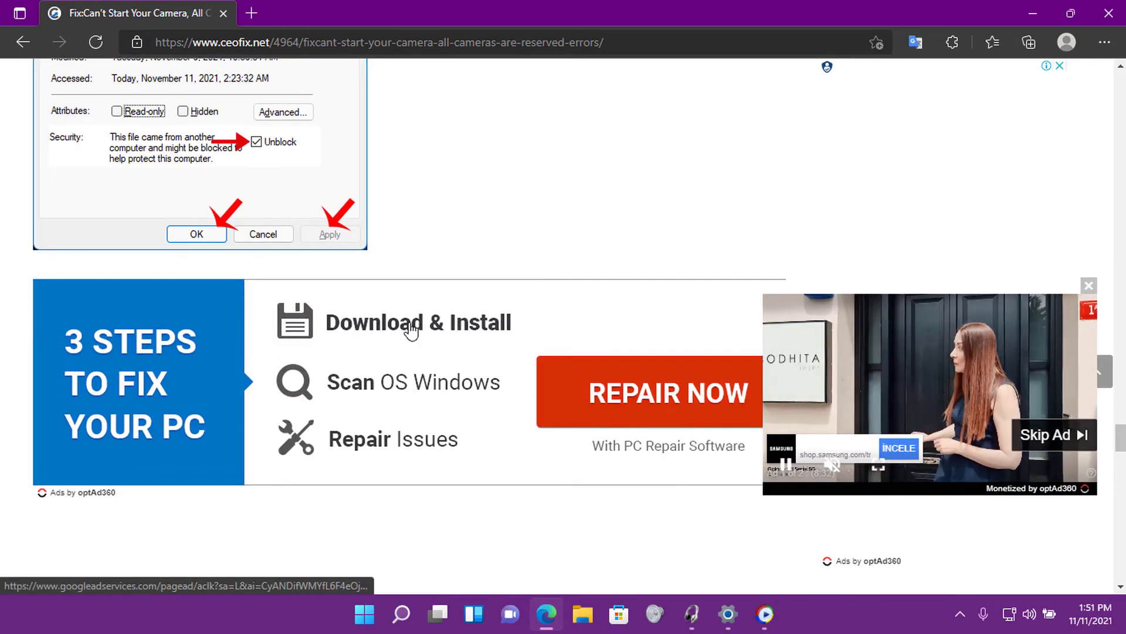
{"action": "scroll", "coordinate": [411, 330], "scroll_direction": "down", "scroll_amount": 10}
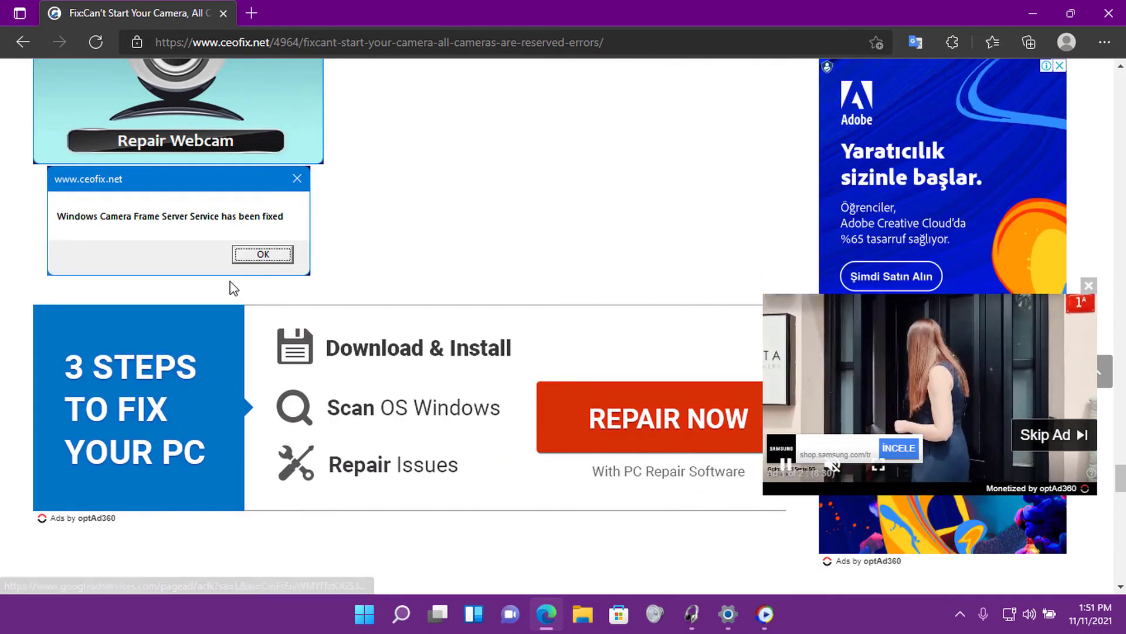
{"action": "scroll", "coordinate": [231, 291], "scroll_direction": "down", "scroll_amount": 12}
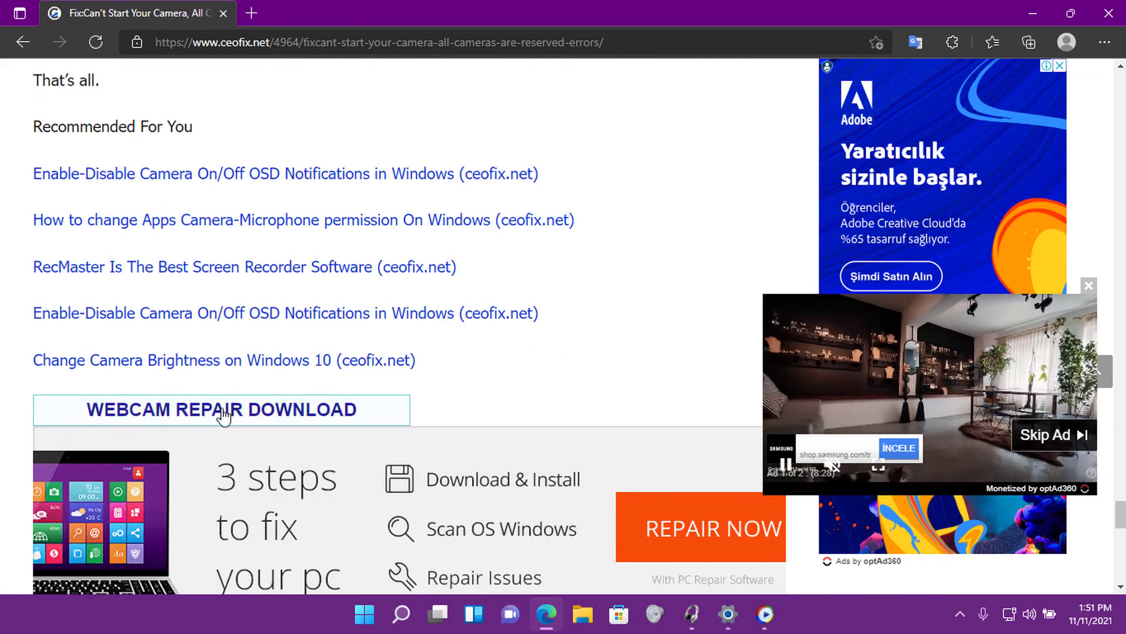
{"action": "scroll", "coordinate": [252, 340], "scroll_direction": "down", "scroll_amount": 3}
{"action": "left_click", "coordinate": [294, 254]}
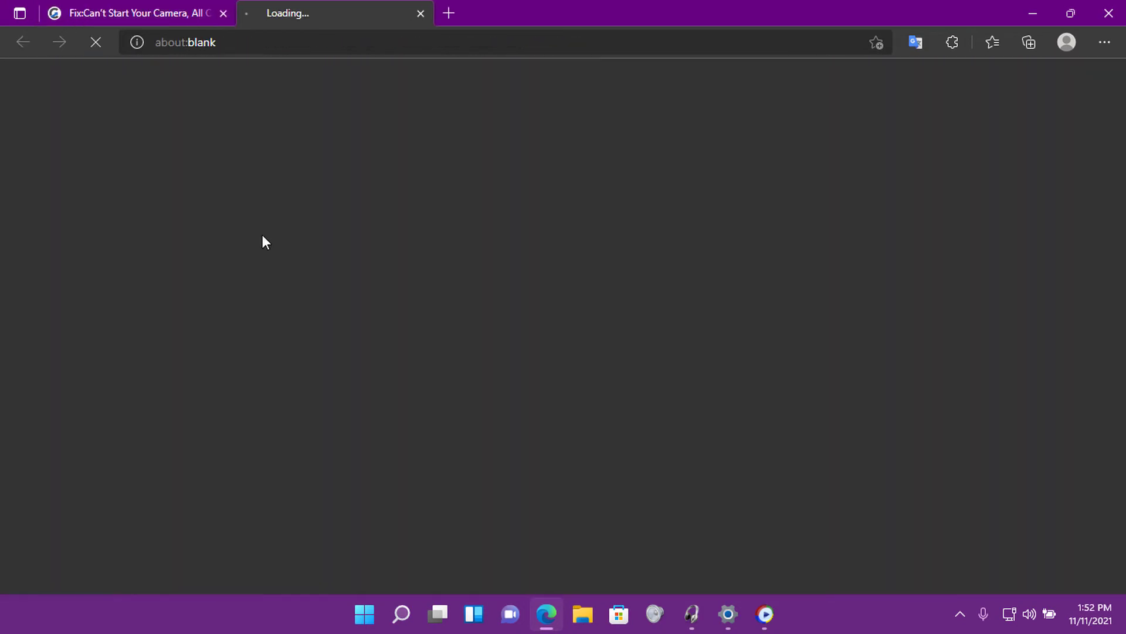
Download WebCam_Repair.zip from Yandex Disk and show it in the Downloads folder.
{"action": "scroll", "coordinate": [464, 410], "scroll_direction": "down", "scroll_amount": 3}
{"action": "left_click", "coordinate": [464, 440]}
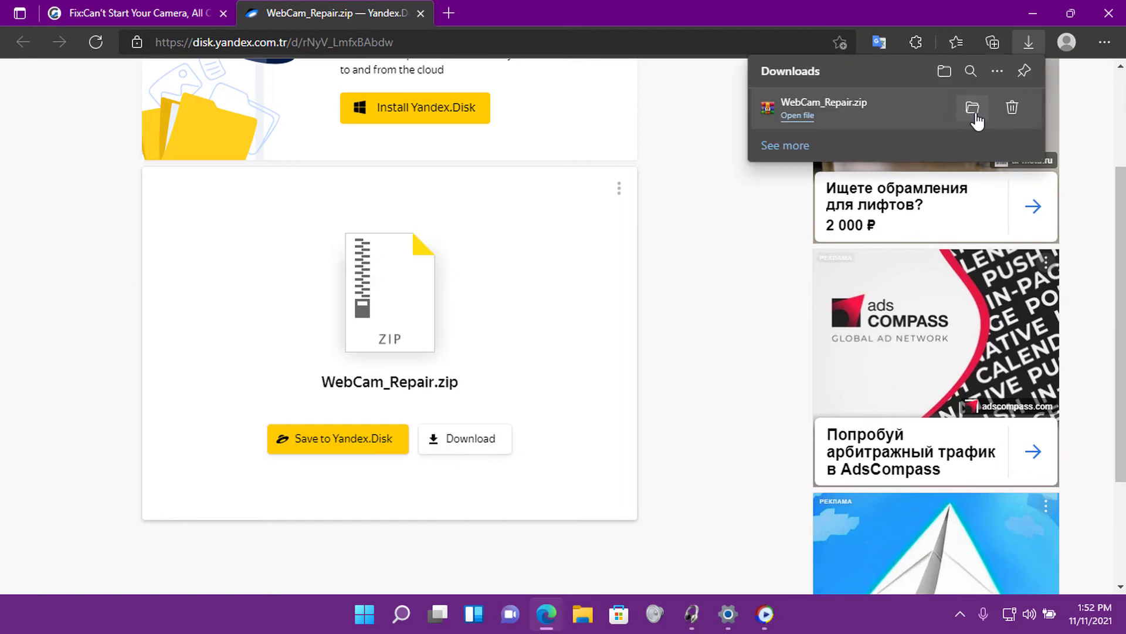
{"action": "left_click", "coordinate": [973, 109]}
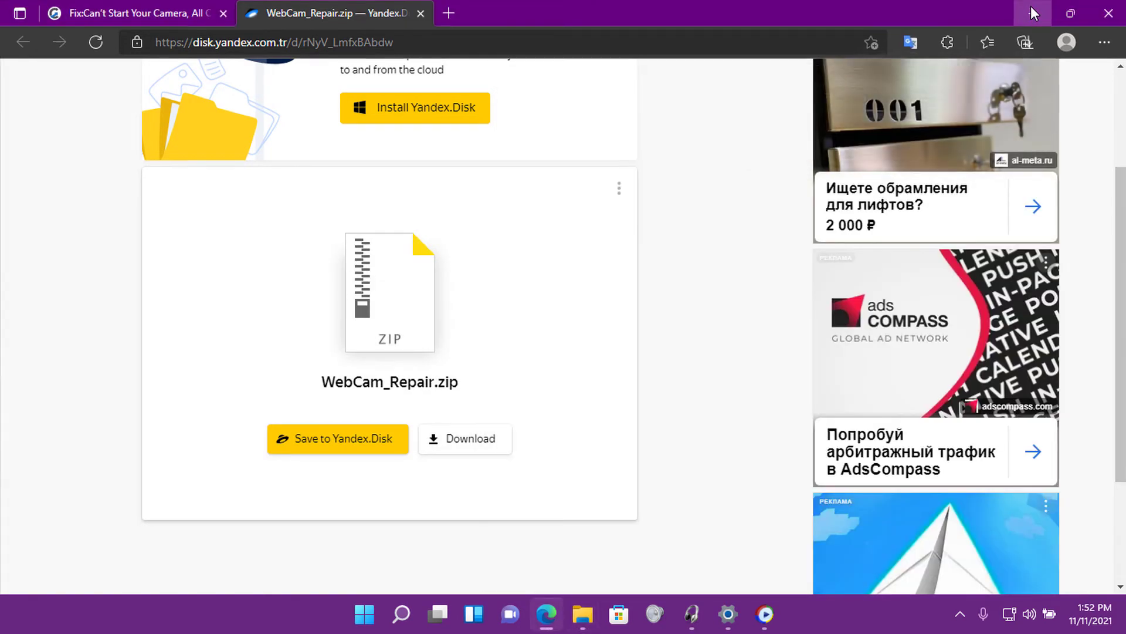
{"action": "left_click", "coordinate": [1032, 11]}
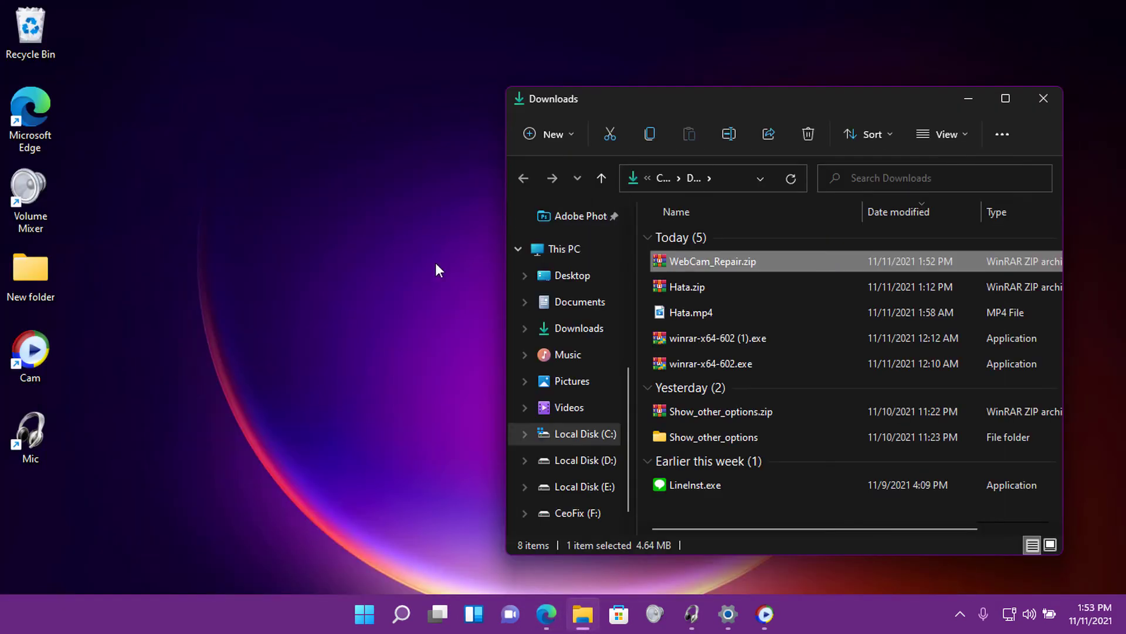
Move WebCam_Repair.zip onto the desktop and extract it there.
{"action": "left_click_drag", "start_coordinate": [437, 270], "coordinate": [437, 270]}
{"action": "left_click", "coordinate": [1051, 100]}
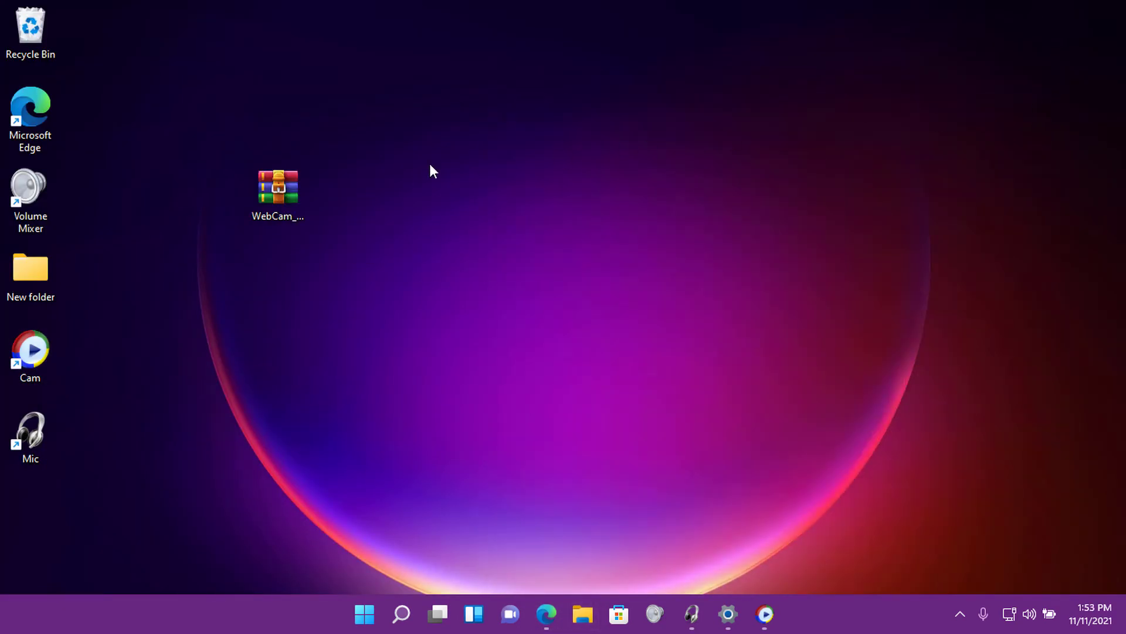
{"action": "left_click_drag", "start_coordinate": [284, 191], "coordinate": [207, 166]}
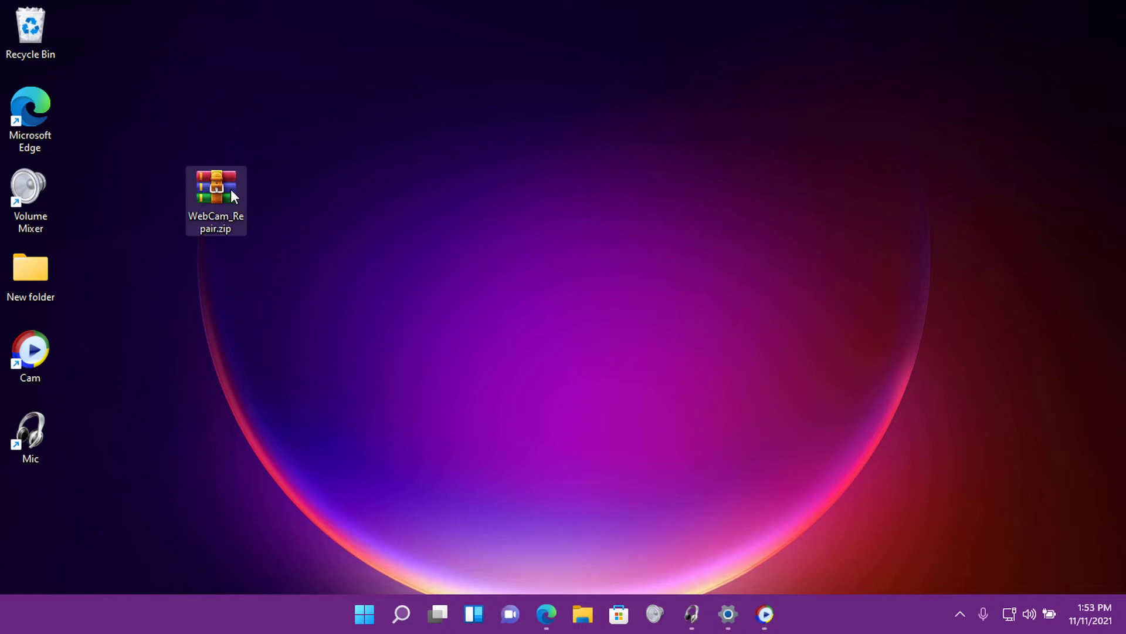
{"action": "right_click", "coordinate": [222, 190]}
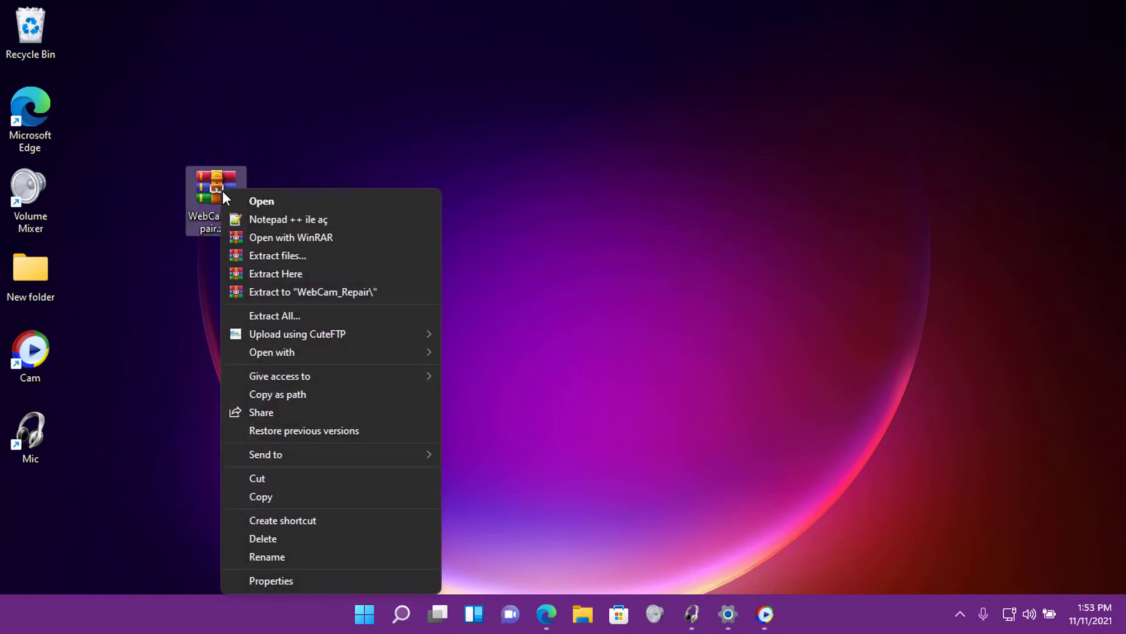
{"action": "left_click", "coordinate": [282, 274]}
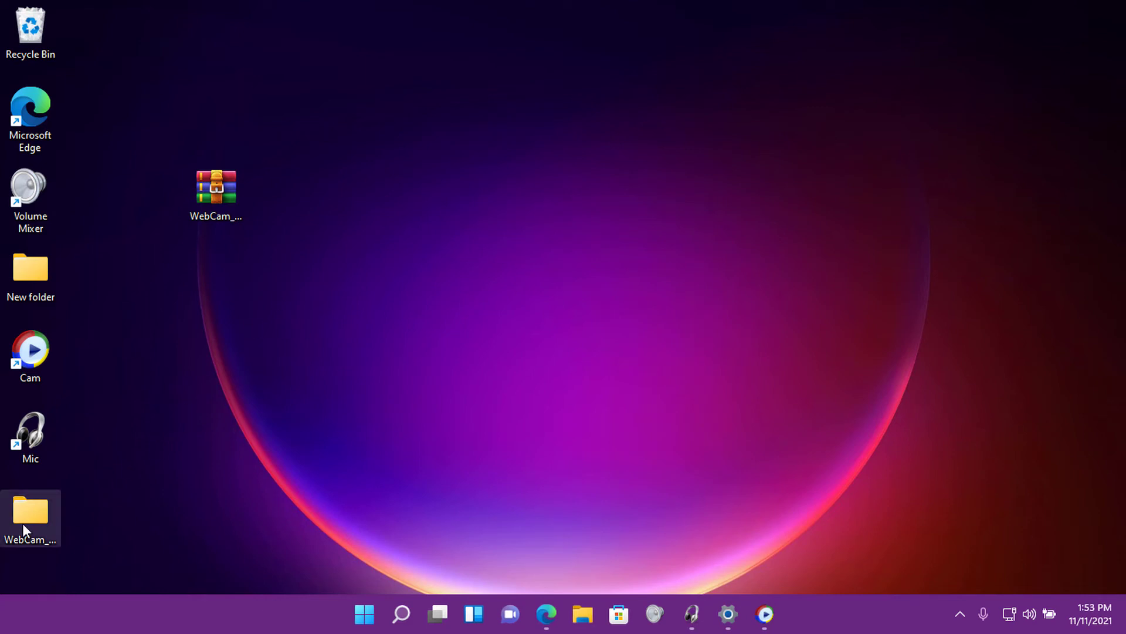
{"action": "left_click_drag", "start_coordinate": [22, 523], "coordinate": [291, 193]}
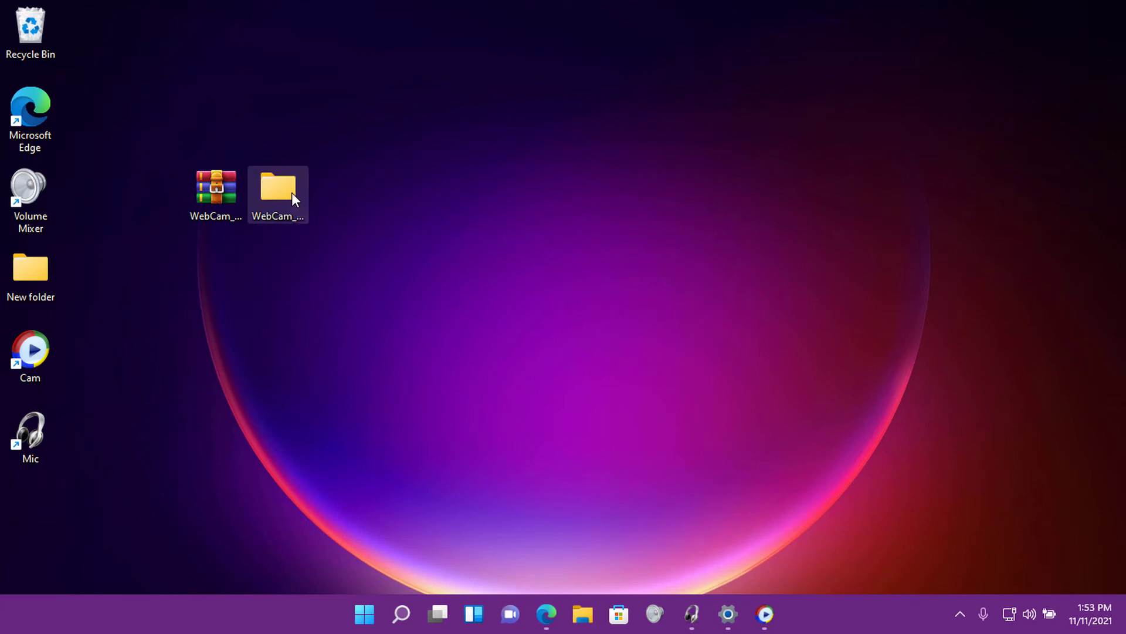
Extract the inner WebCam_Repair.zip in the WebCam_Repair folder, entering the archive password.
{"action": "double_click", "coordinate": [291, 192]}
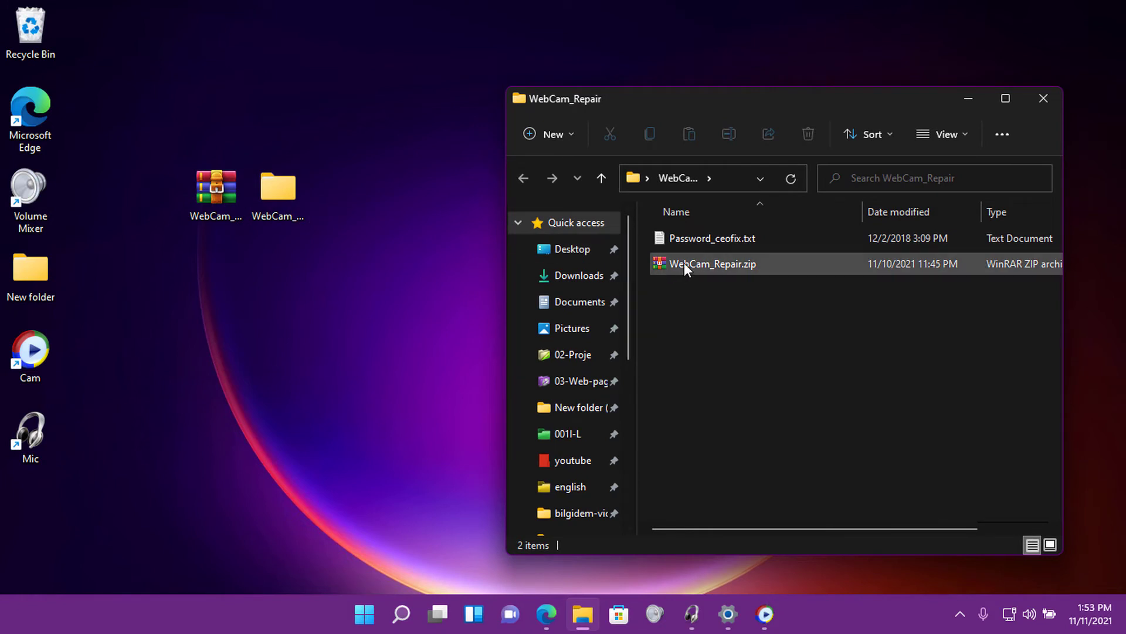
{"action": "left_click", "coordinate": [684, 262]}
{"action": "right_click", "coordinate": [684, 263]}
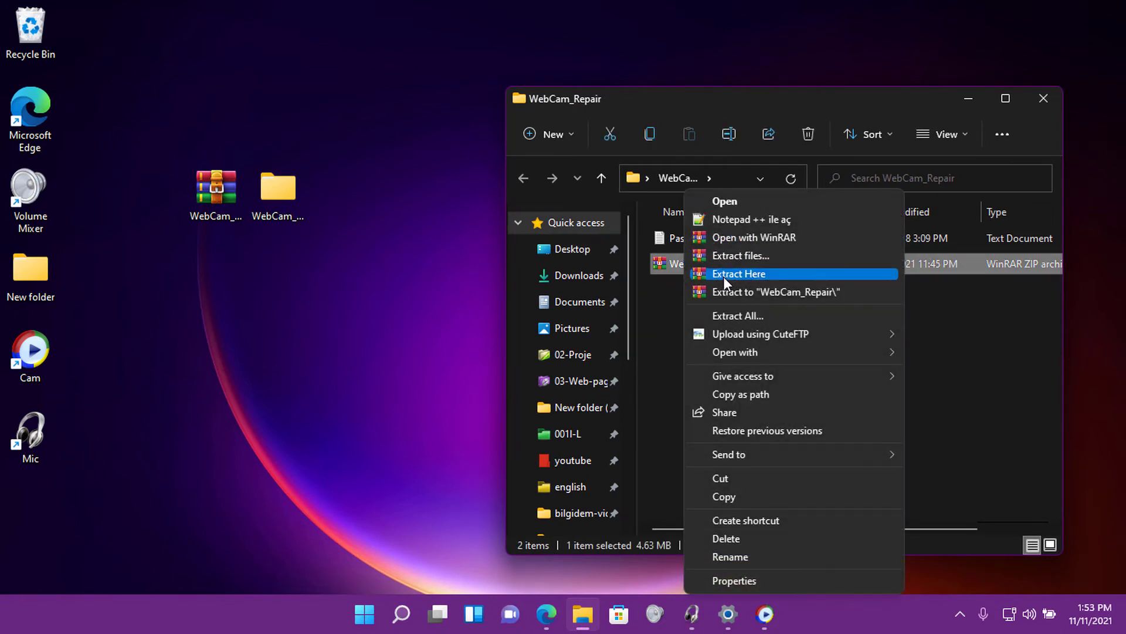
{"action": "left_click", "coordinate": [725, 276]}
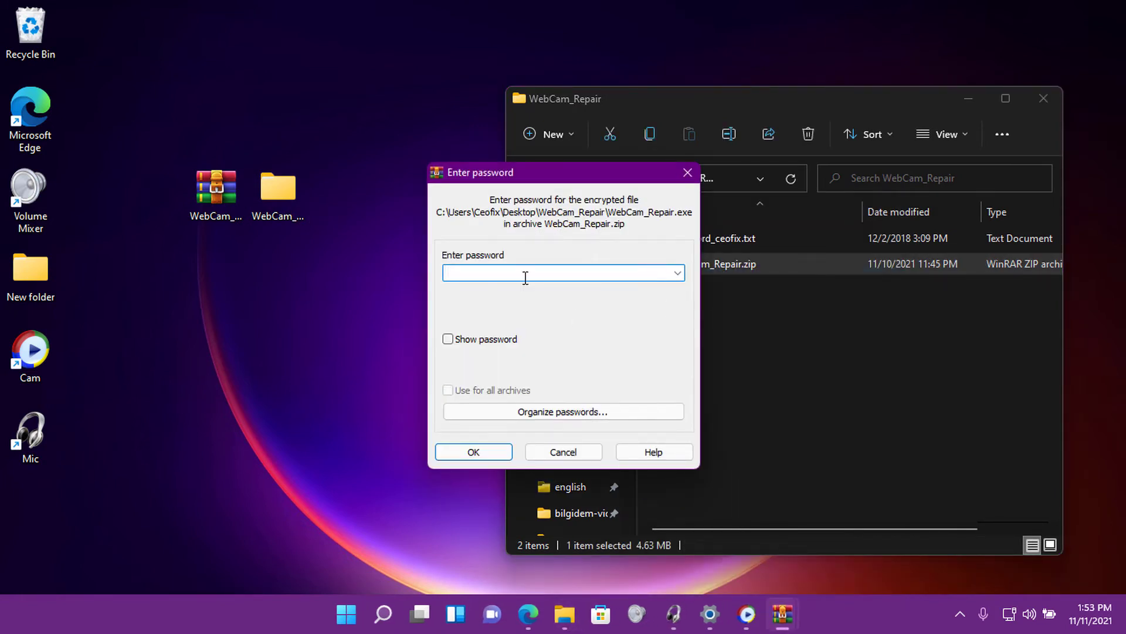
{"action": "left_click", "coordinate": [494, 340]}
{"action": "left_click", "coordinate": [473, 452]}
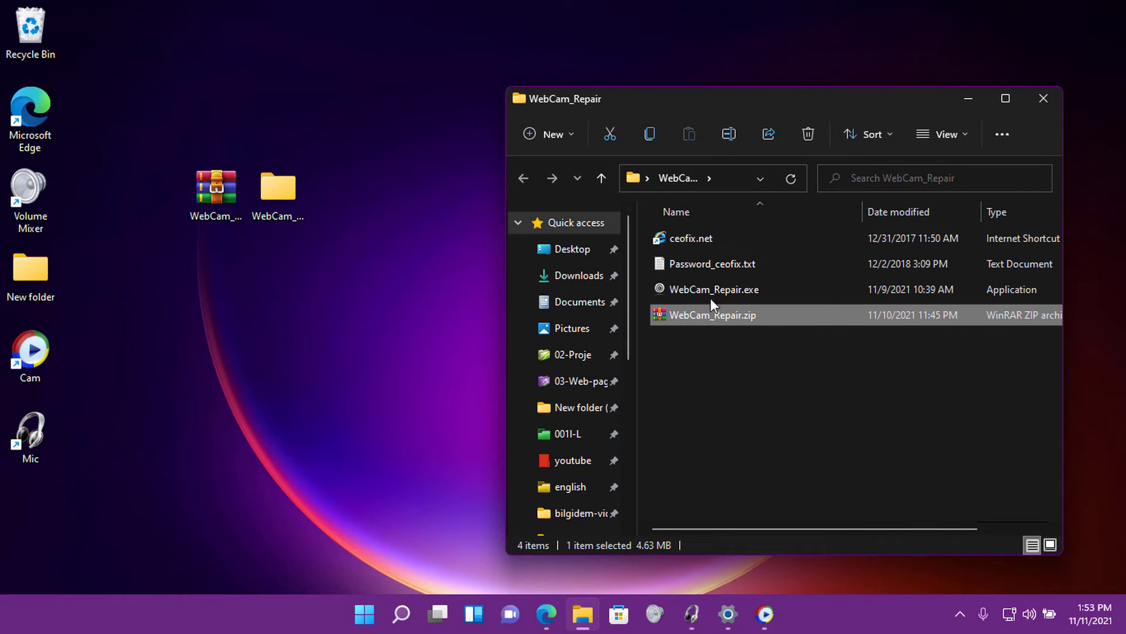
Move WebCam_Repair.exe from its folder onto the desktop beside the other WebCam icons.
{"action": "left_click", "coordinate": [711, 290]}
{"action": "left_click_drag", "start_coordinate": [764, 101], "coordinate": [650, 73]}
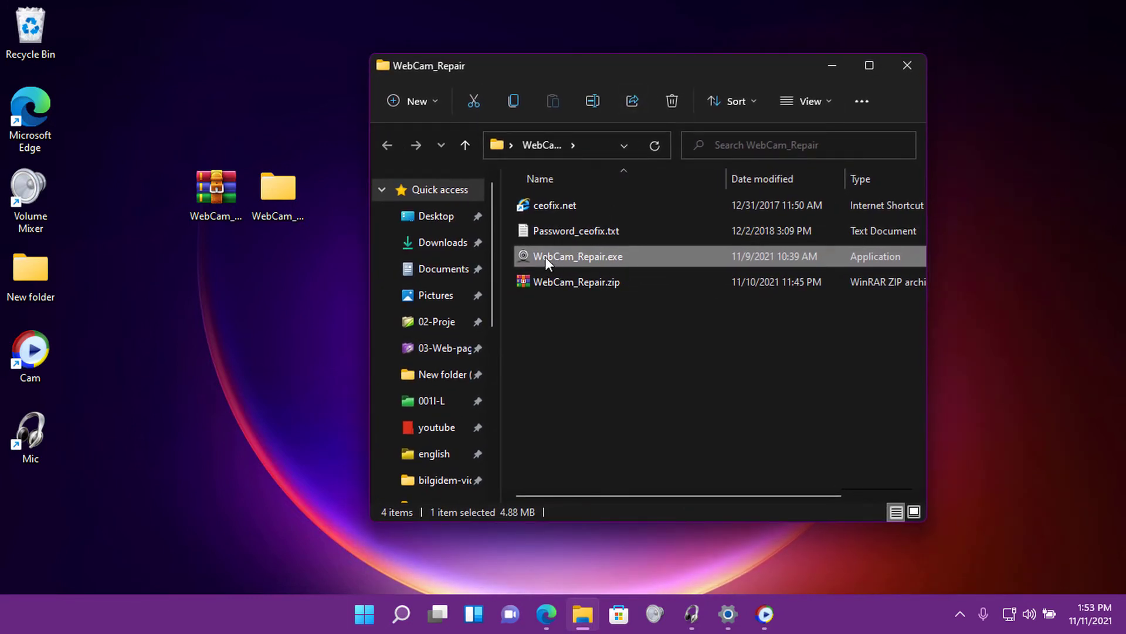
{"action": "left_click_drag", "start_coordinate": [296, 325], "coordinate": [285, 320]}
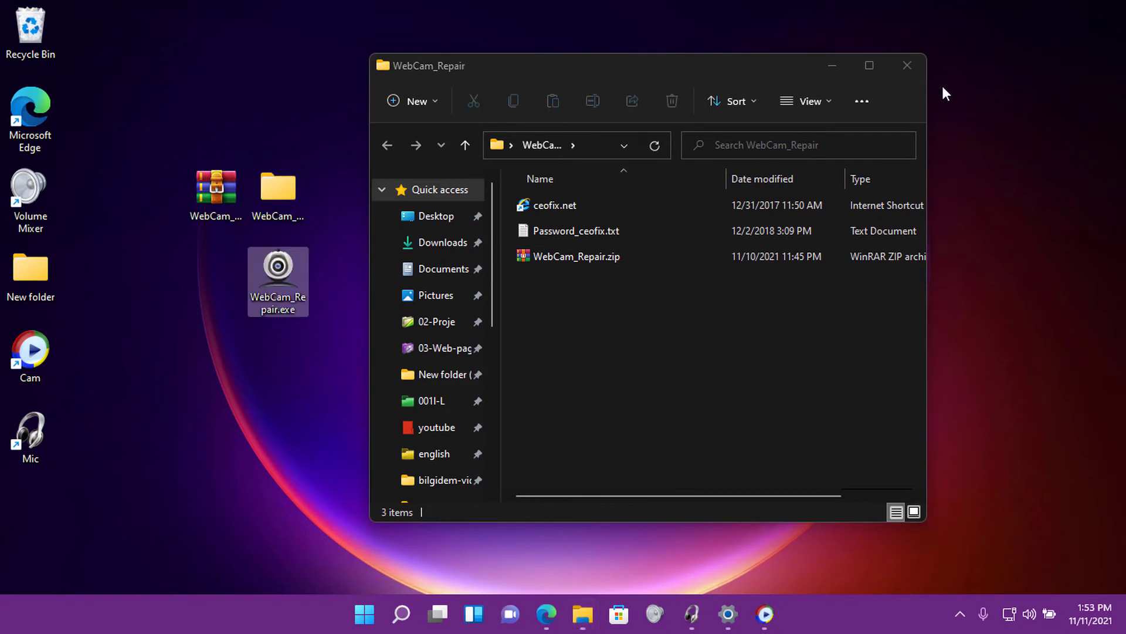
{"action": "left_click", "coordinate": [905, 66]}
{"action": "left_click_drag", "start_coordinate": [300, 264], "coordinate": [376, 211]}
{"action": "left_click", "coordinate": [410, 211]}
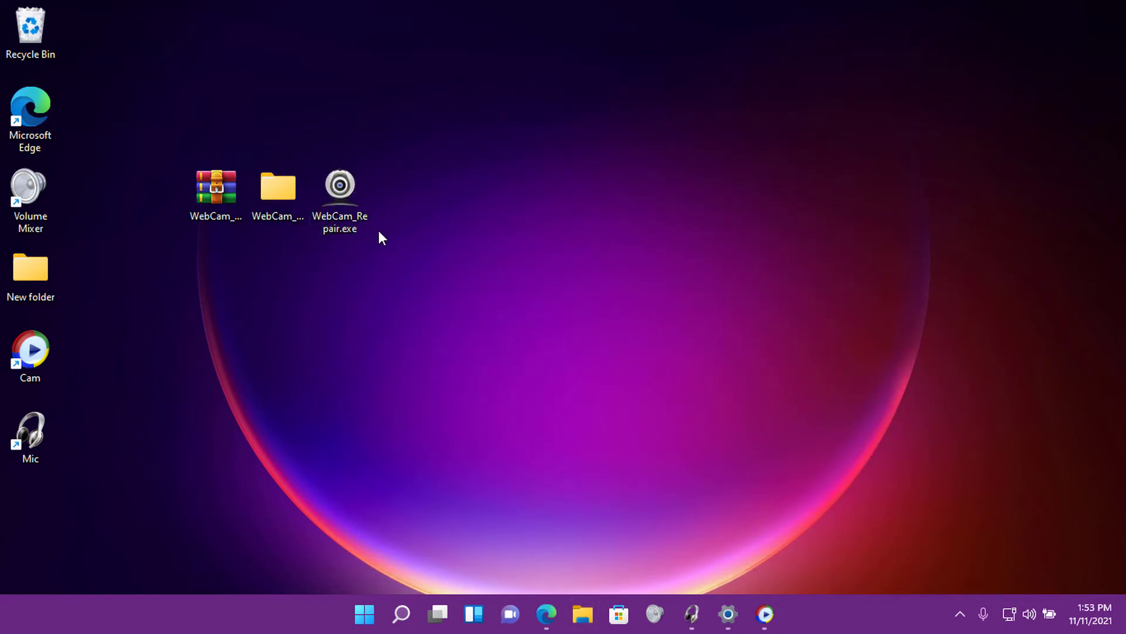
Open WebCam_Repair.exe's Properties and confirm them with OK.
{"action": "left_click", "coordinate": [347, 217]}
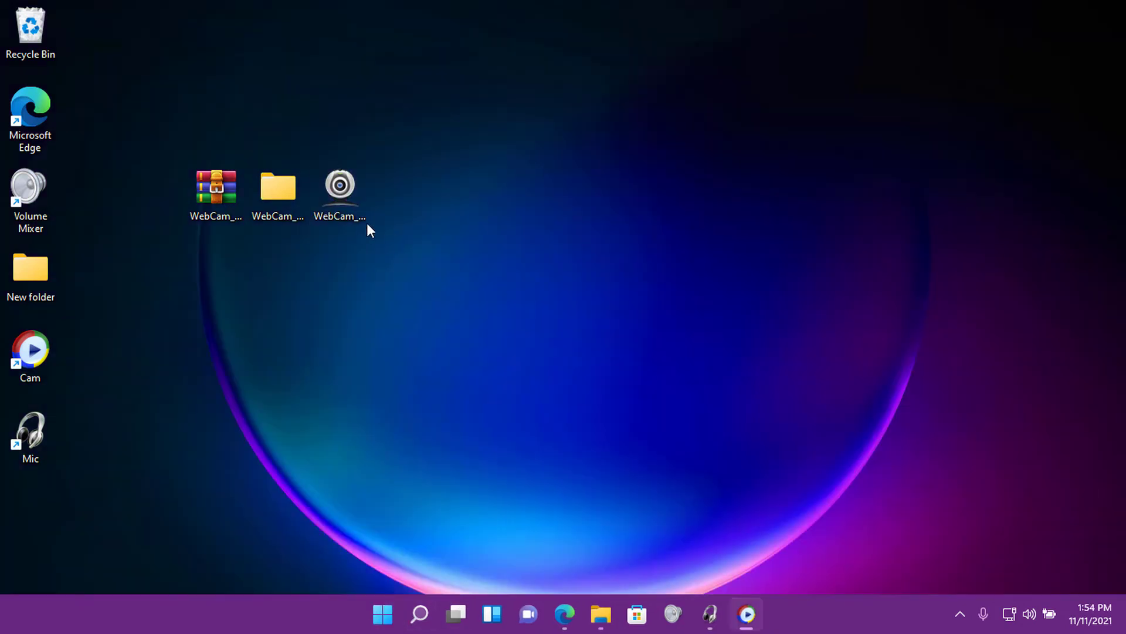
{"action": "right_click", "coordinate": [352, 213]}
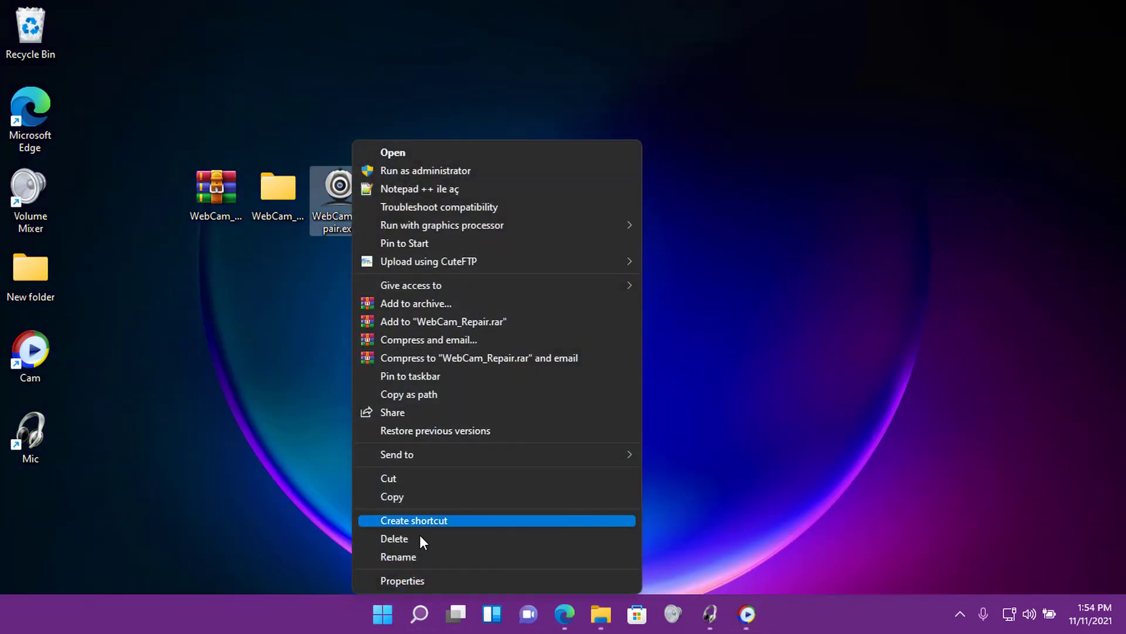
{"action": "left_click", "coordinate": [431, 580]}
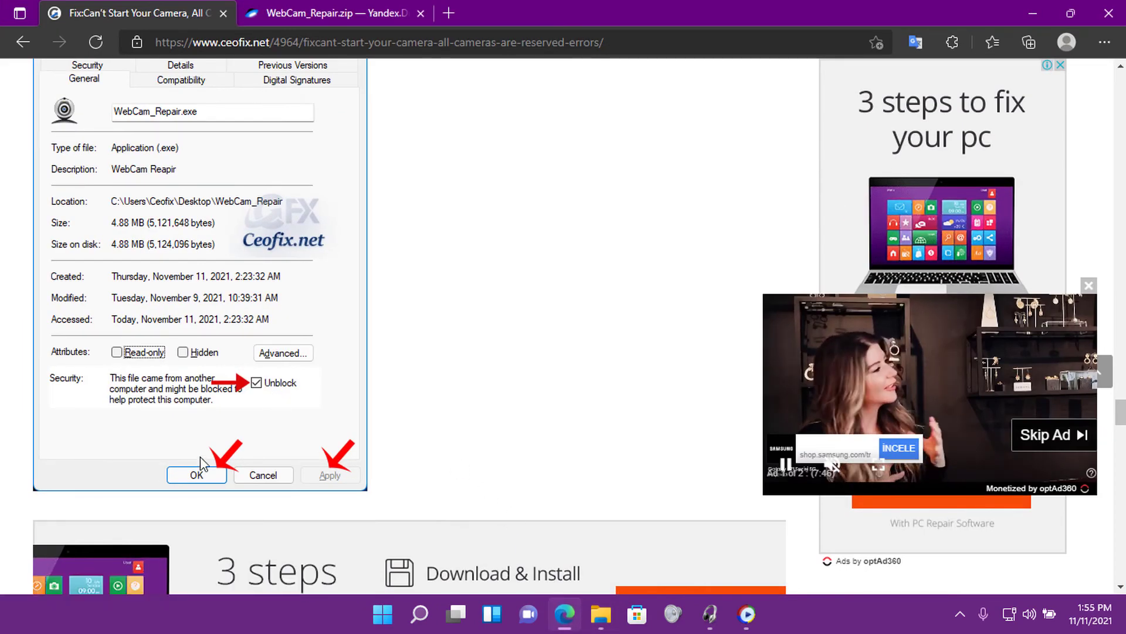
{"action": "left_click", "coordinate": [1032, 14]}
{"action": "left_click", "coordinate": [522, 569]}
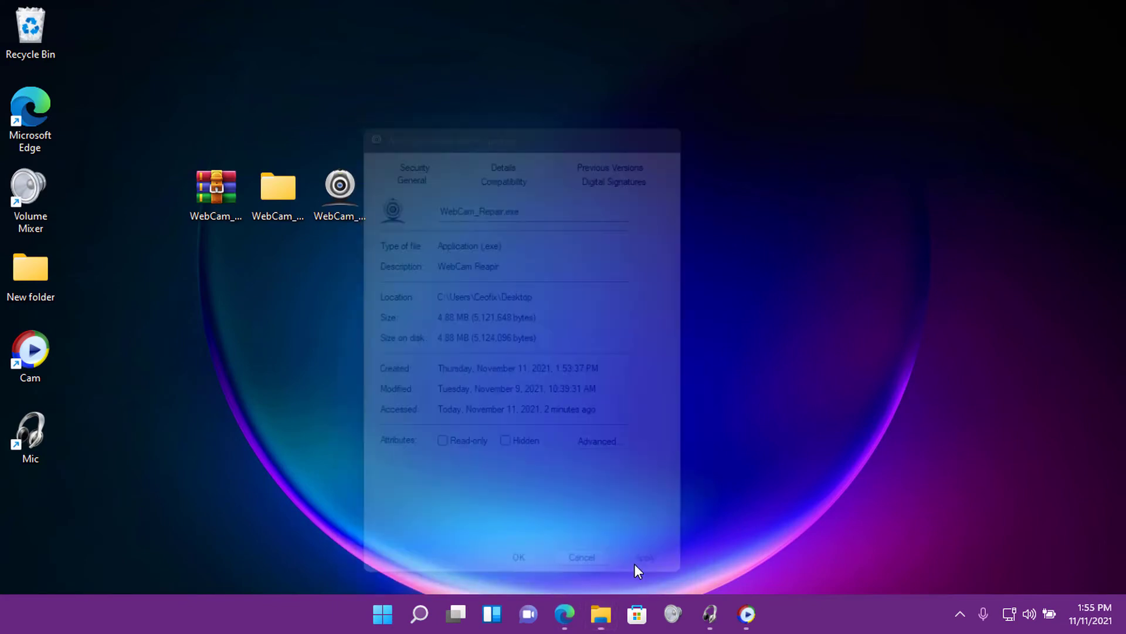
{"action": "left_click", "coordinate": [365, 614]}
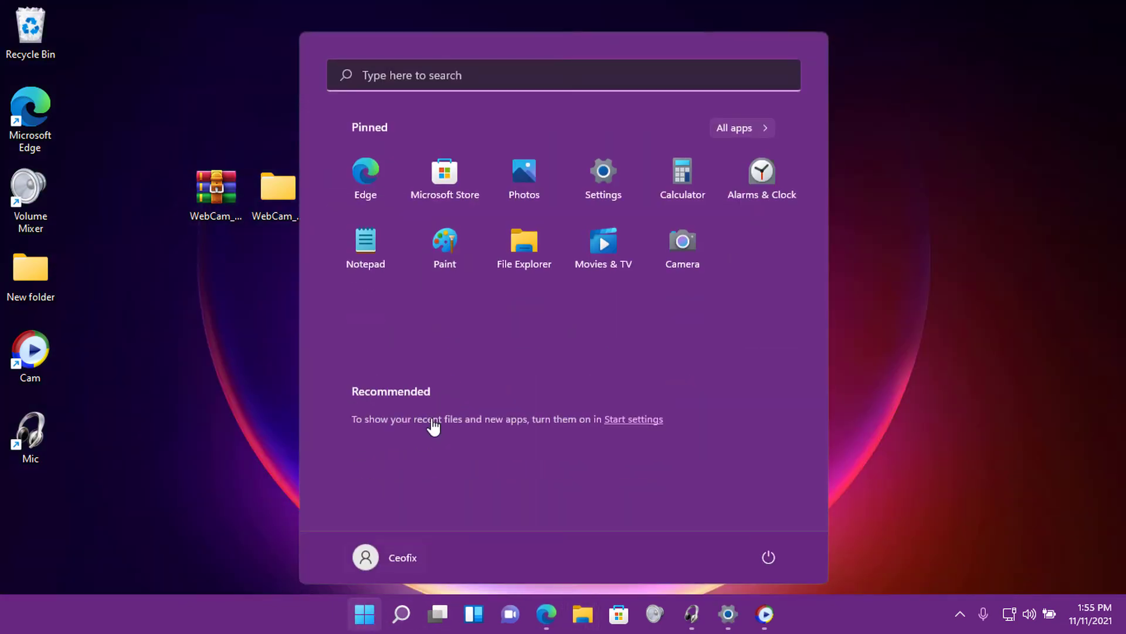
Launch Camera by searching 'ca', see it still fail, and close it.
{"action": "left_click", "coordinate": [443, 88]}
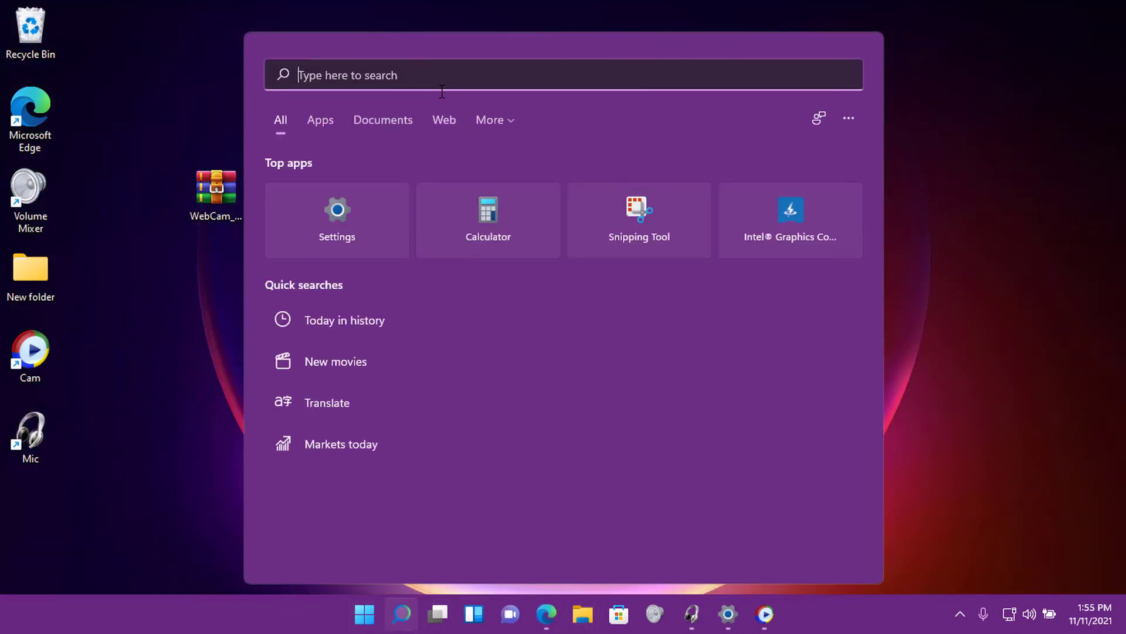
{"action": "type", "text": "camera"}
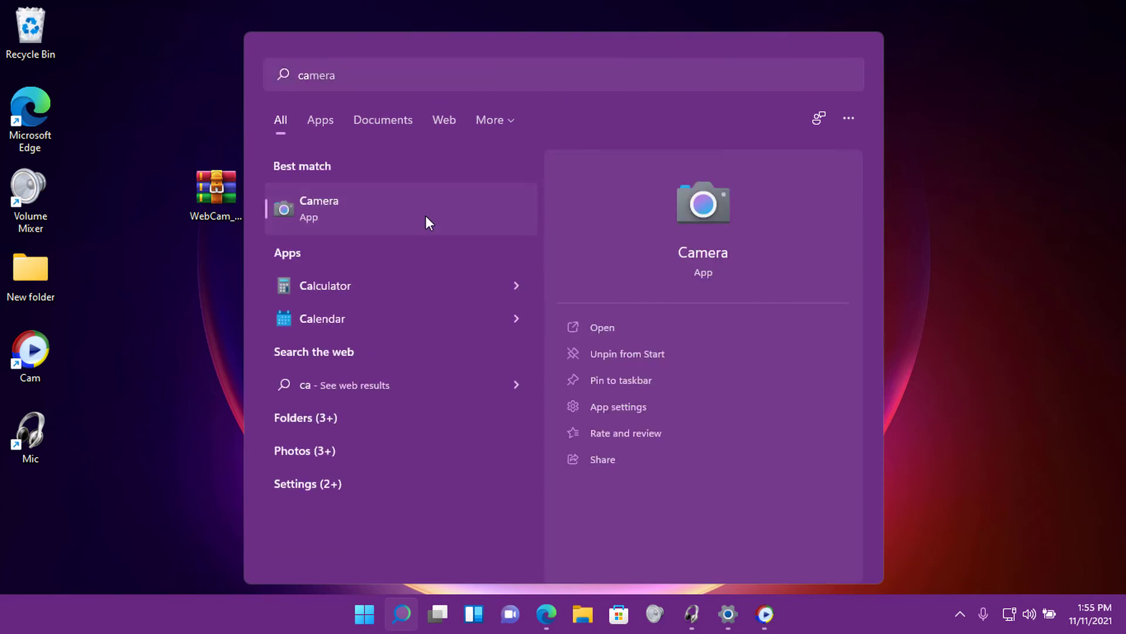
{"action": "left_click", "coordinate": [494, 209]}
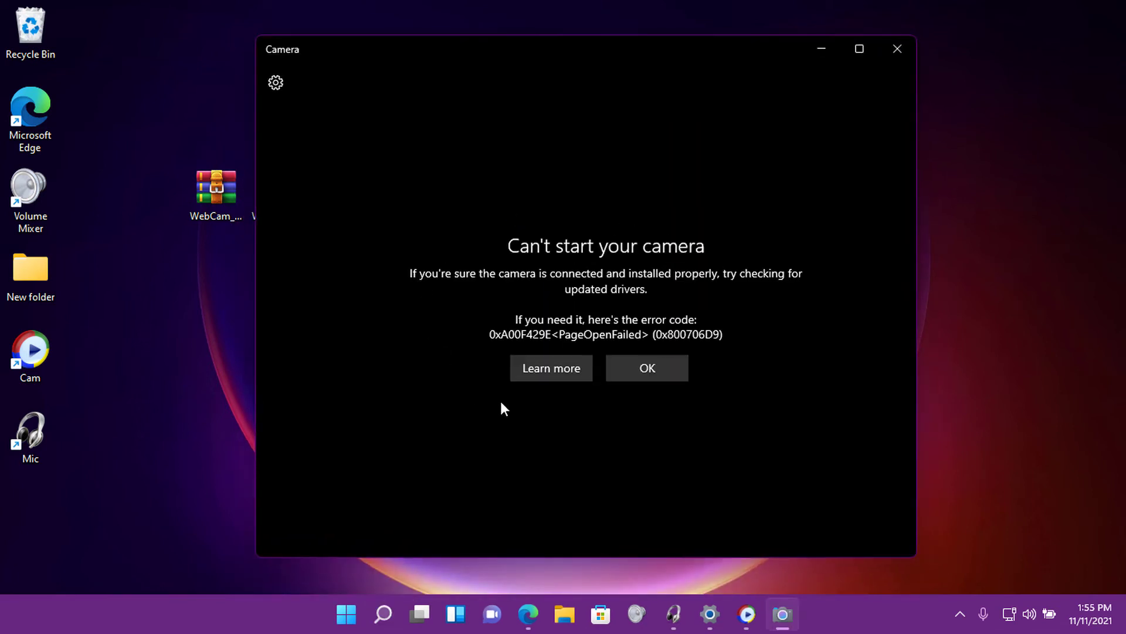
{"action": "left_click", "coordinate": [906, 53]}
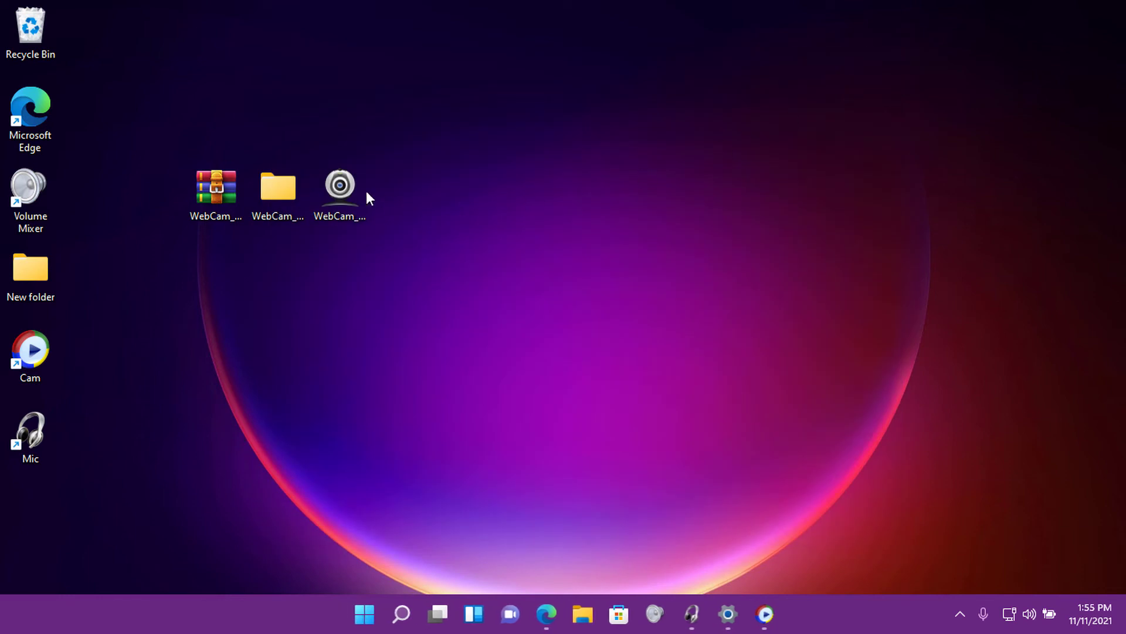
Run WebCam_Repair.exe, choose Repair Webcam, and dismiss the confirmation message.
{"action": "double_click", "coordinate": [355, 188]}
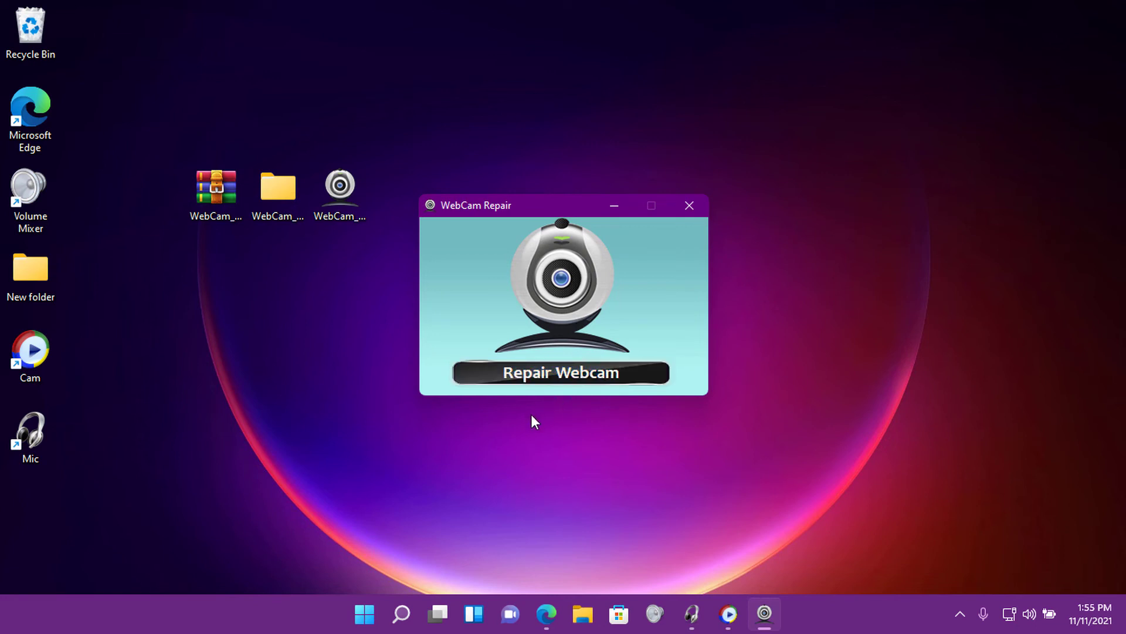
{"action": "left_click", "coordinate": [537, 377]}
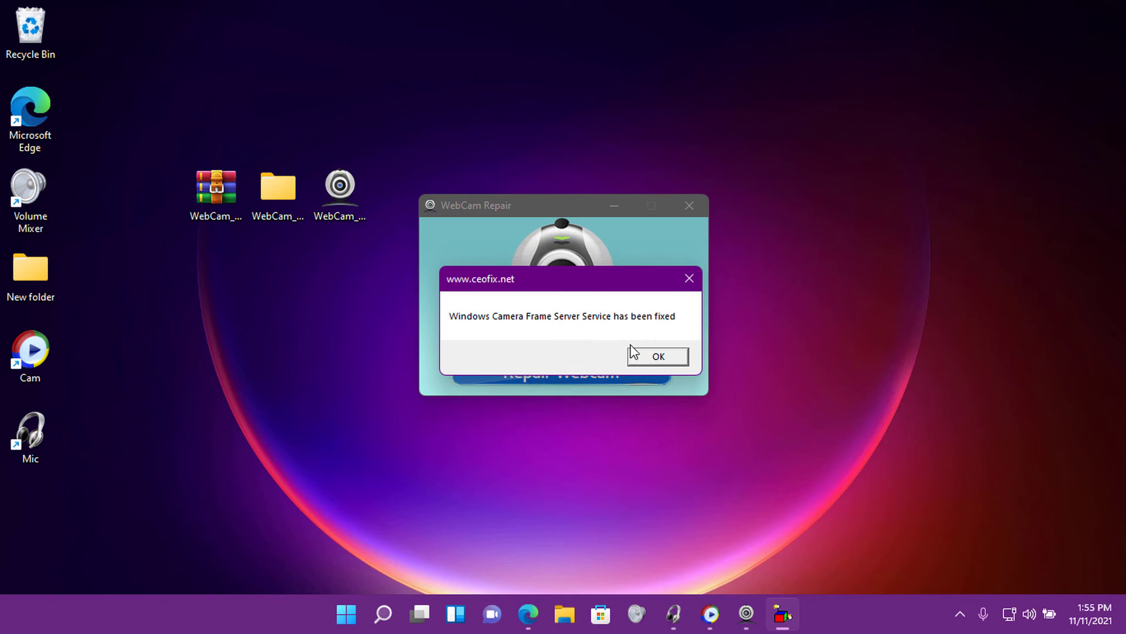
{"action": "left_click", "coordinate": [659, 358]}
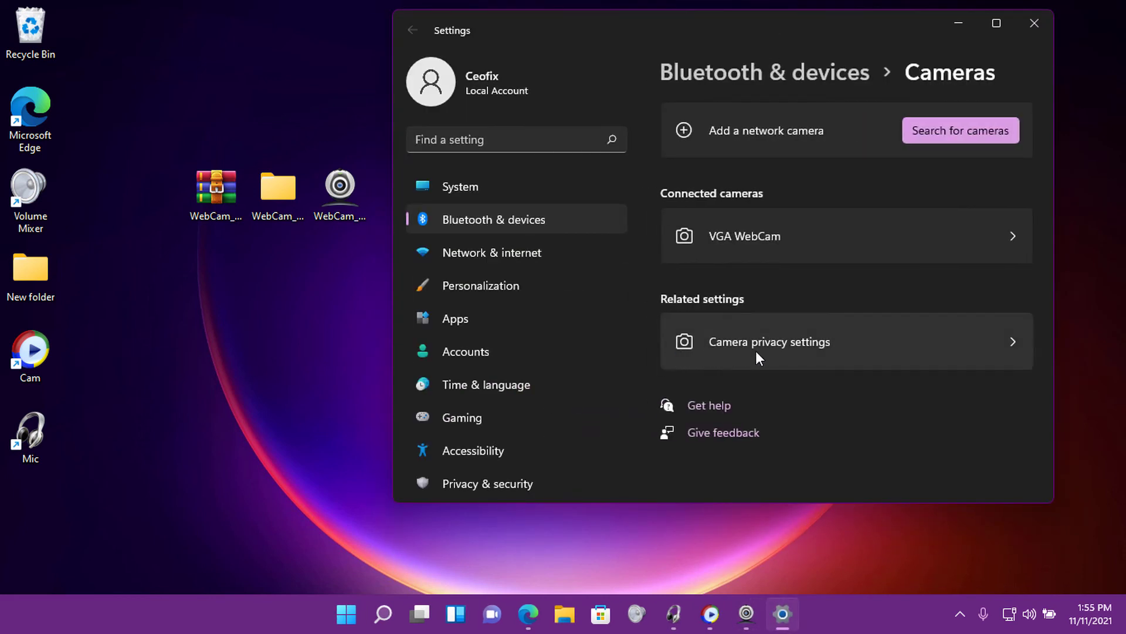
Open the VGA WebCam page, relaunch Camera via 'camera' search to check live video, then close Camera and WebCam Repair.
{"action": "left_click", "coordinate": [747, 240]}
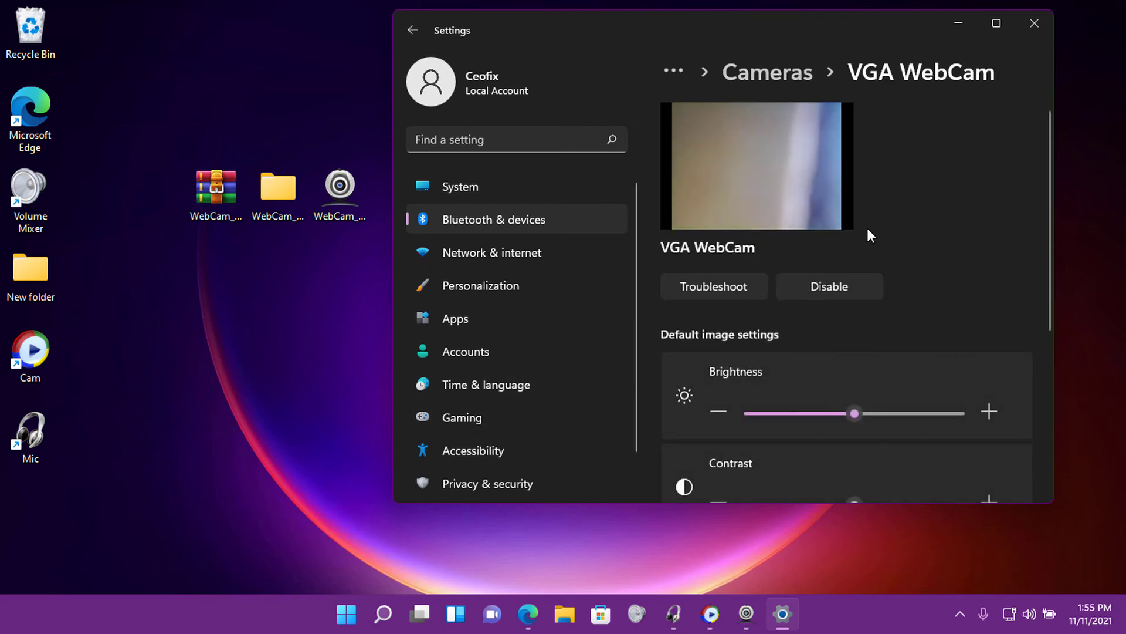
{"action": "left_click", "coordinate": [1035, 23]}
{"action": "left_click", "coordinate": [364, 614]}
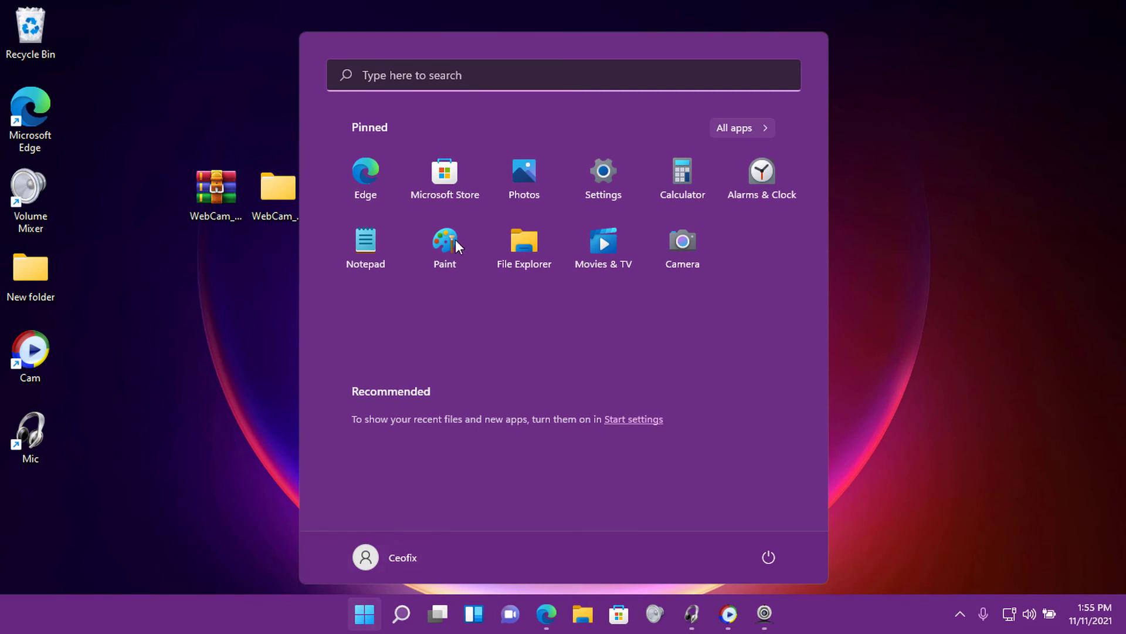
{"action": "left_click", "coordinate": [444, 83]}
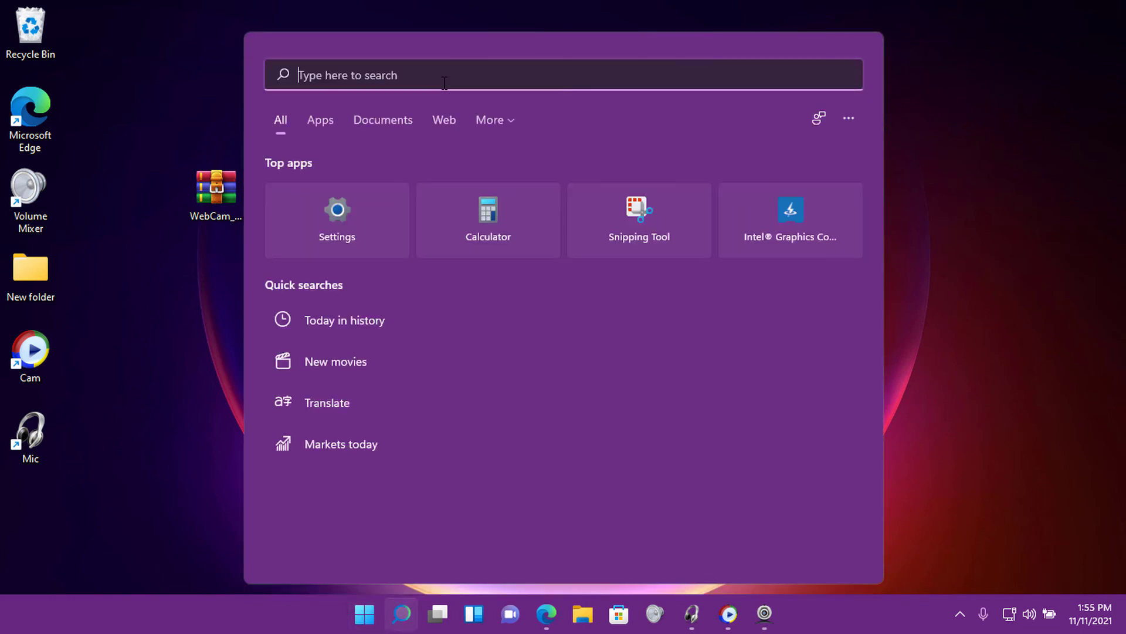
{"action": "type", "text": "camera"}
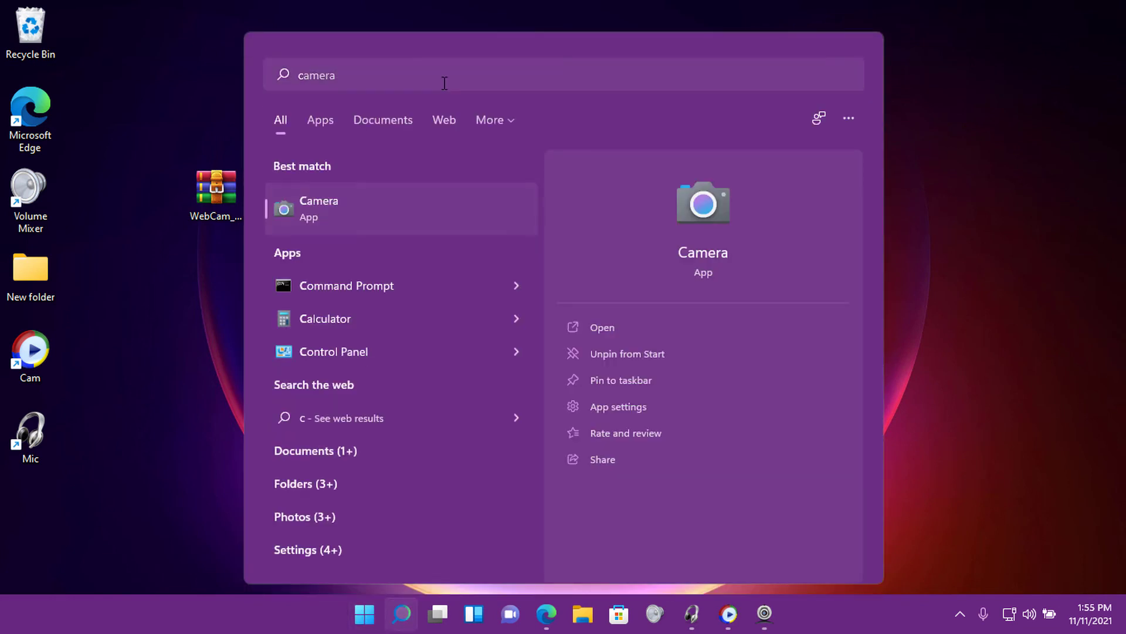
{"action": "key", "text": "Return"}
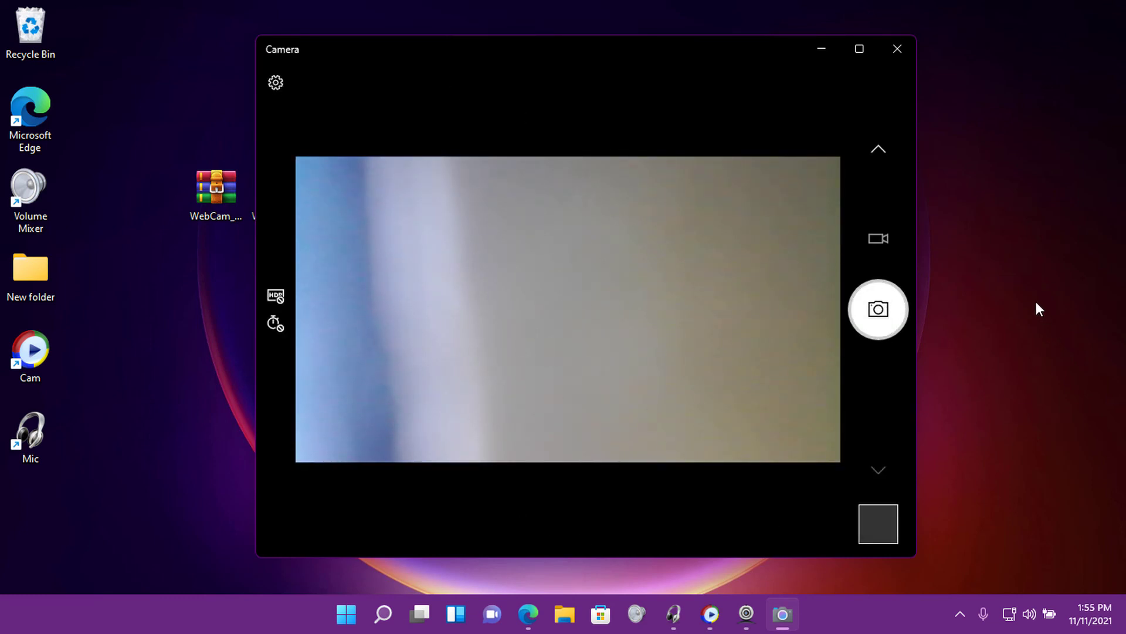
{"action": "left_click", "coordinate": [892, 53]}
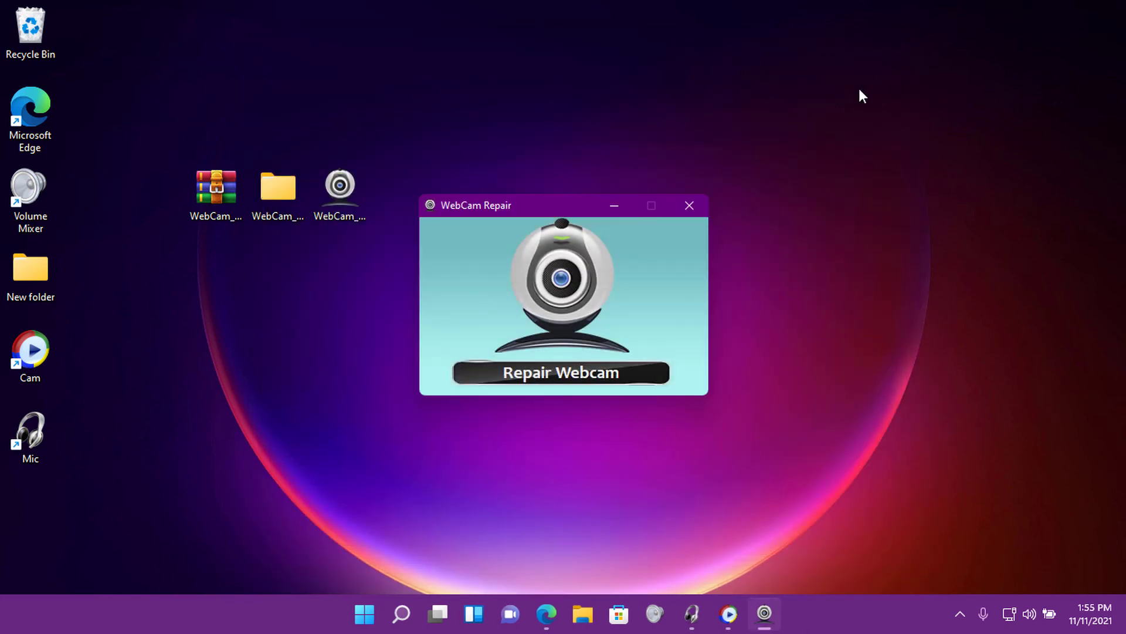
{"action": "left_click", "coordinate": [690, 205]}
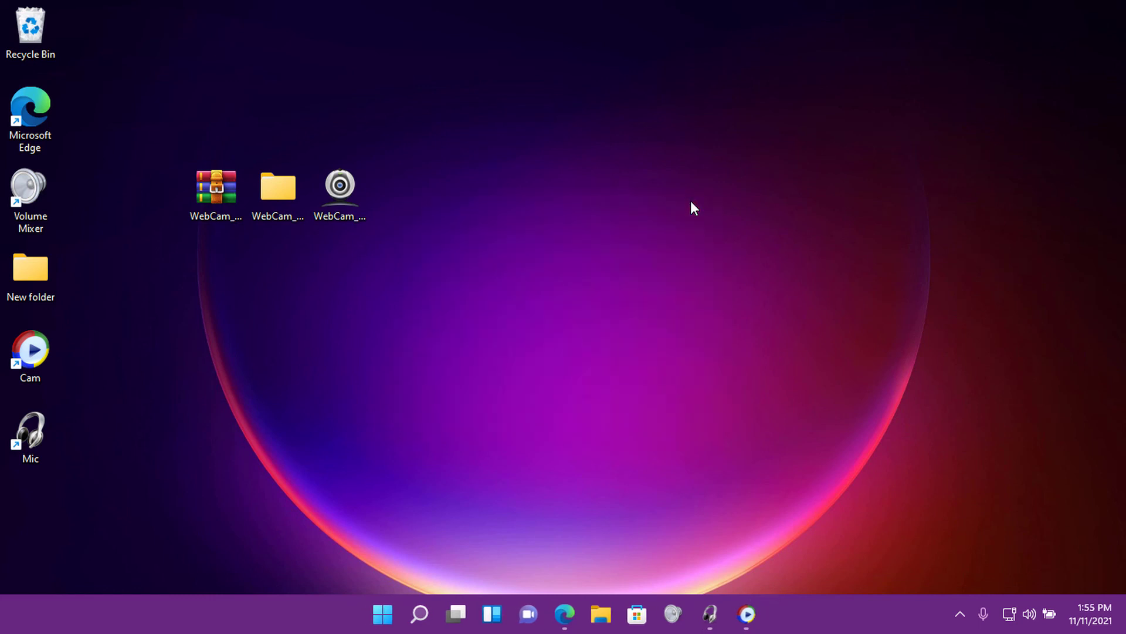